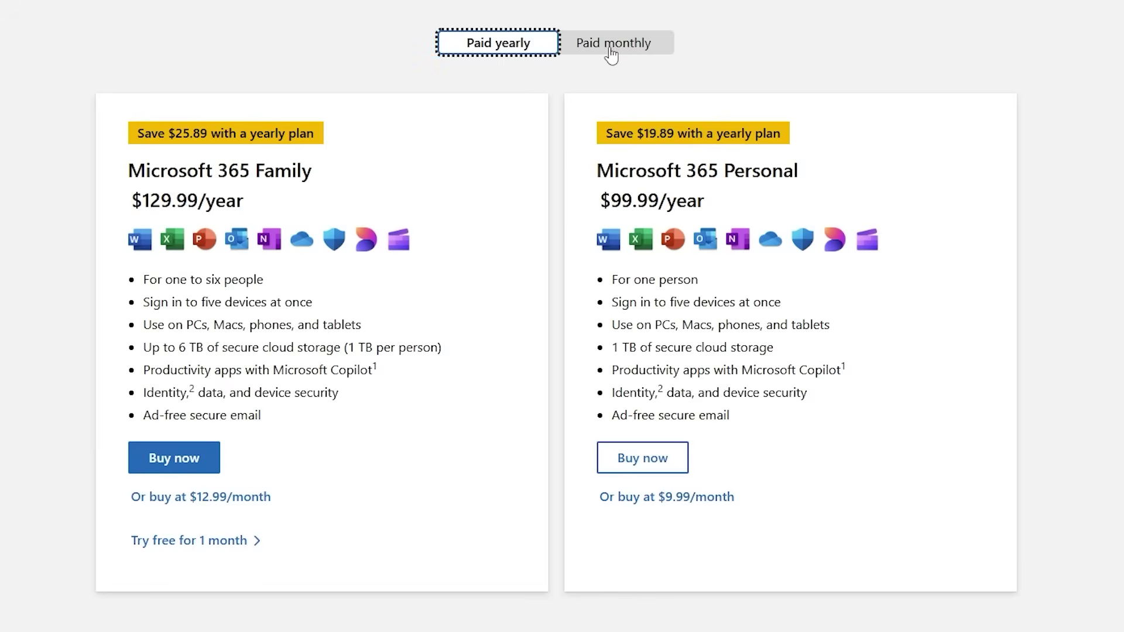
Switch the Microsoft 365 Family and Personal plan prices to Paid monthly billing.
click(645, 55)
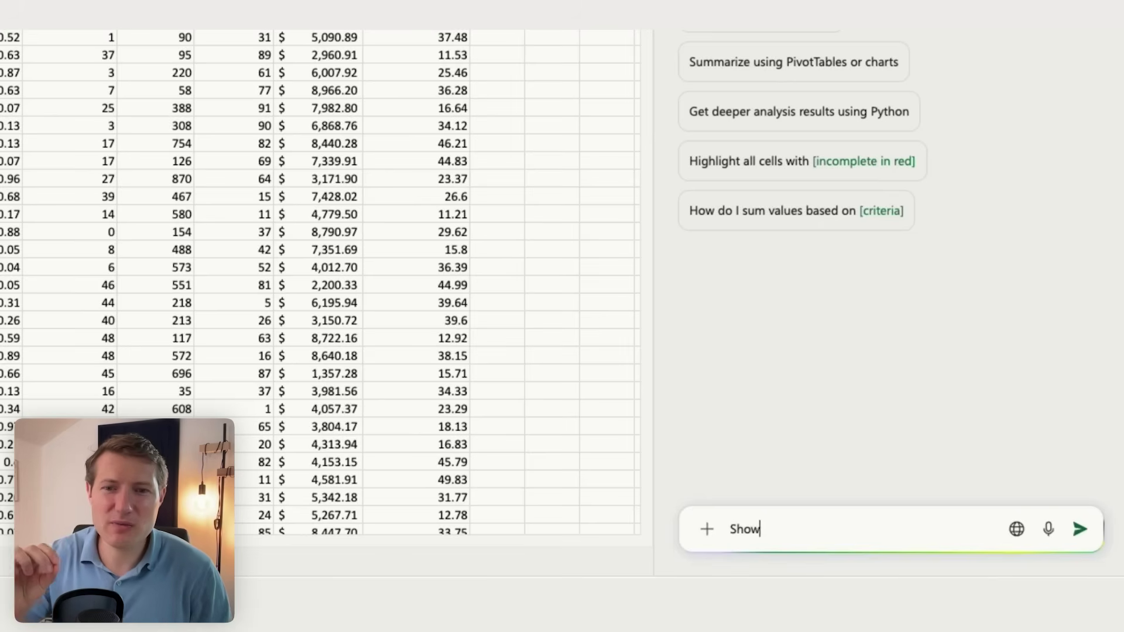
Get revenue insights from Copilot, request four more, and add all insight charts to the grid.
key(Return)
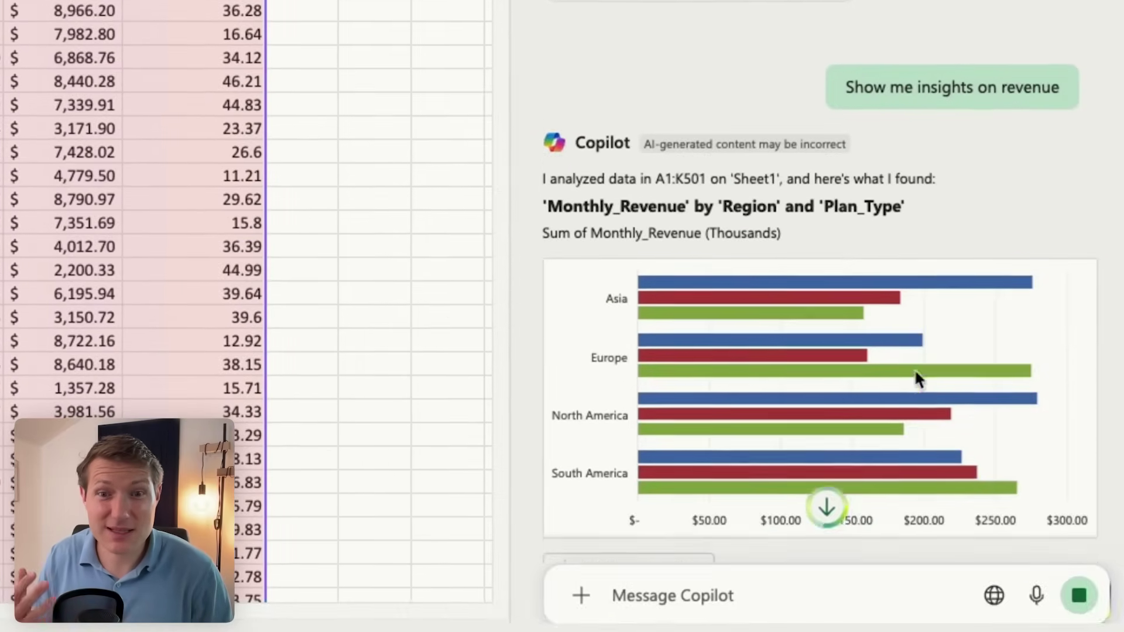
scroll(914, 369, down, 3)
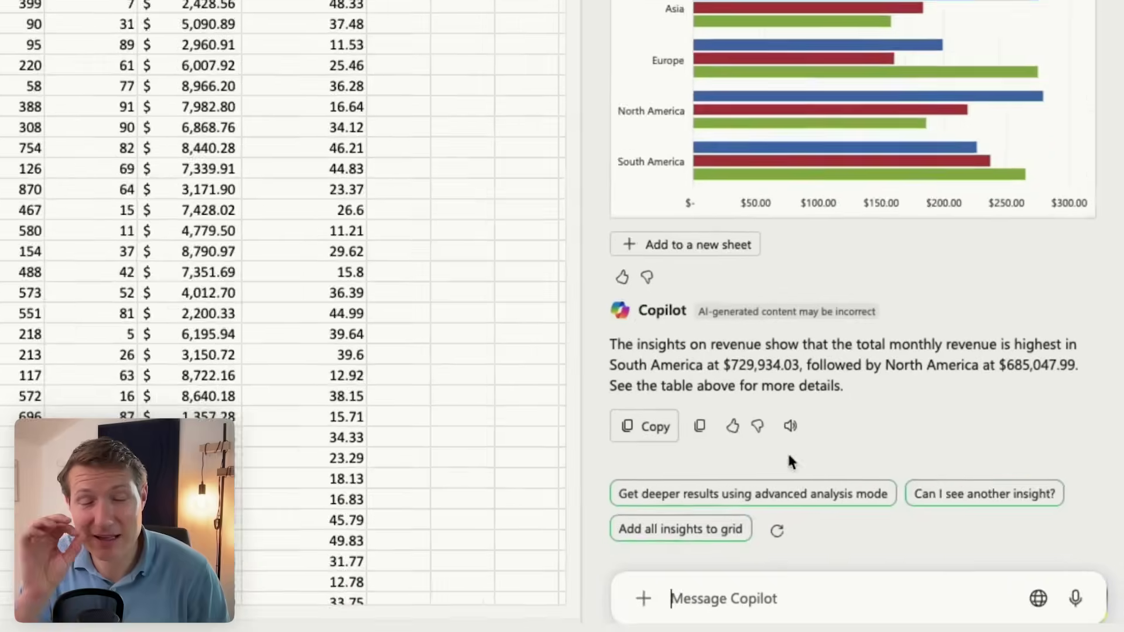
click(983, 491)
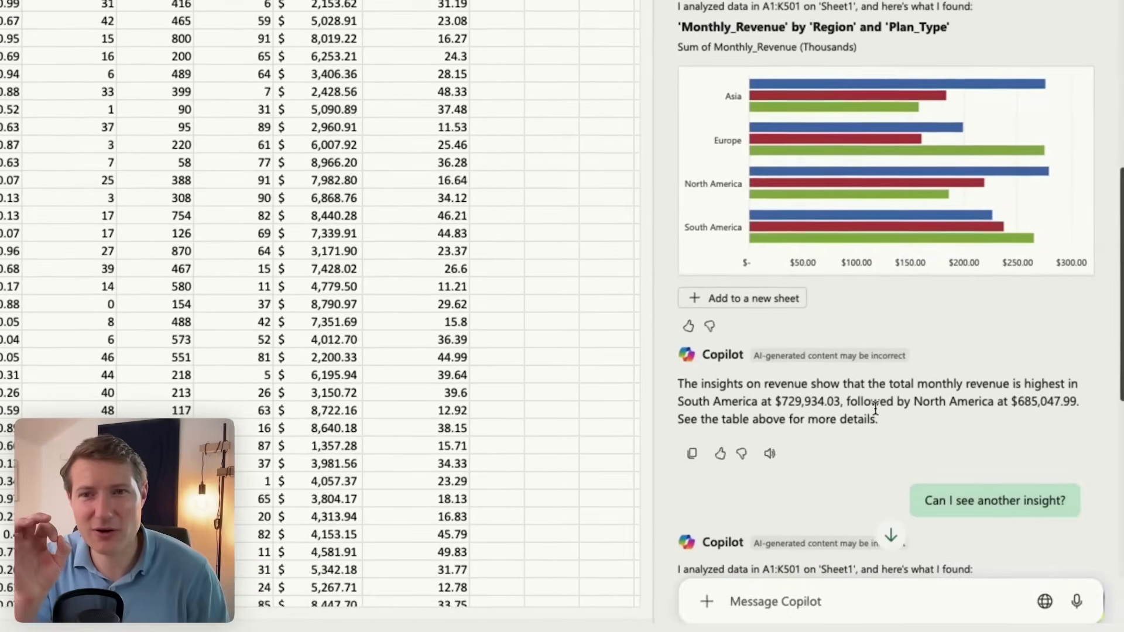
click(948, 511)
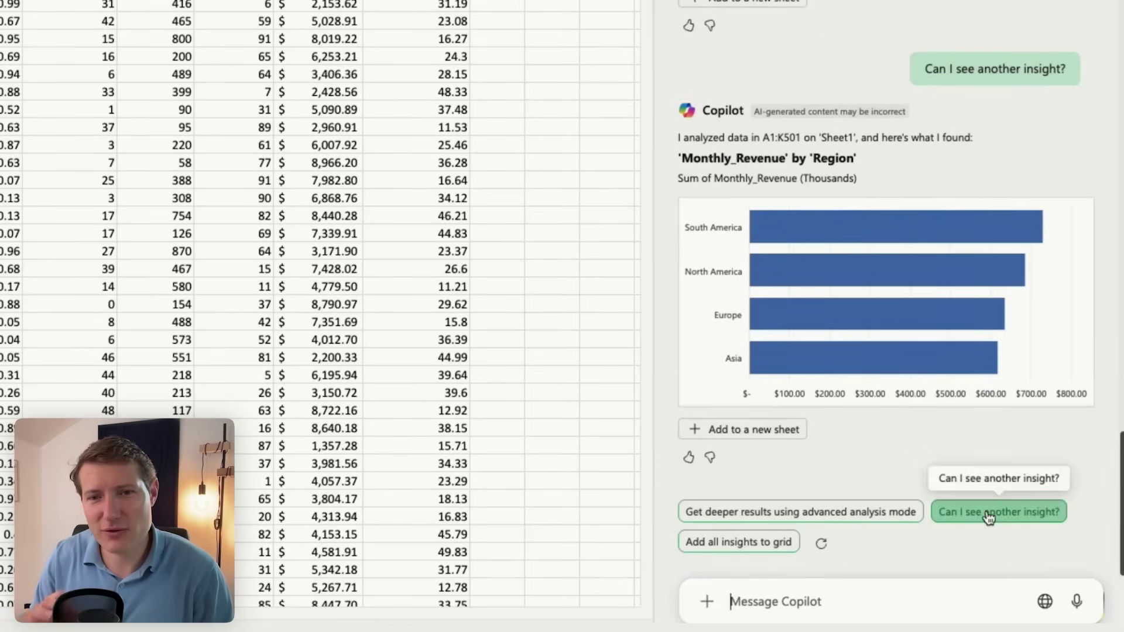
click(988, 518)
click(964, 507)
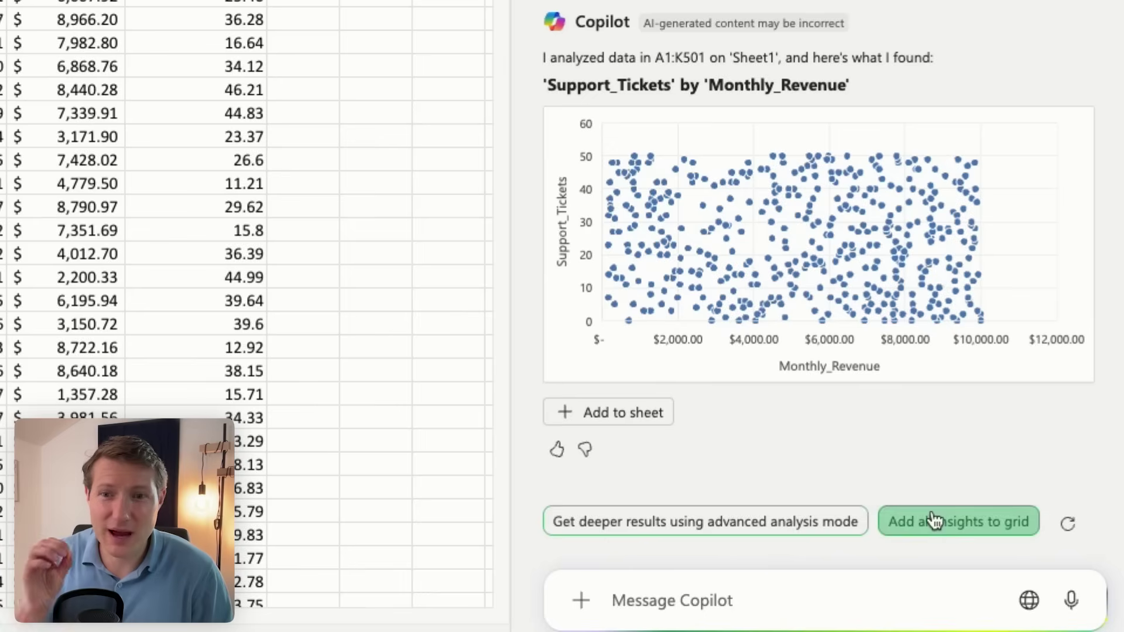
click(970, 542)
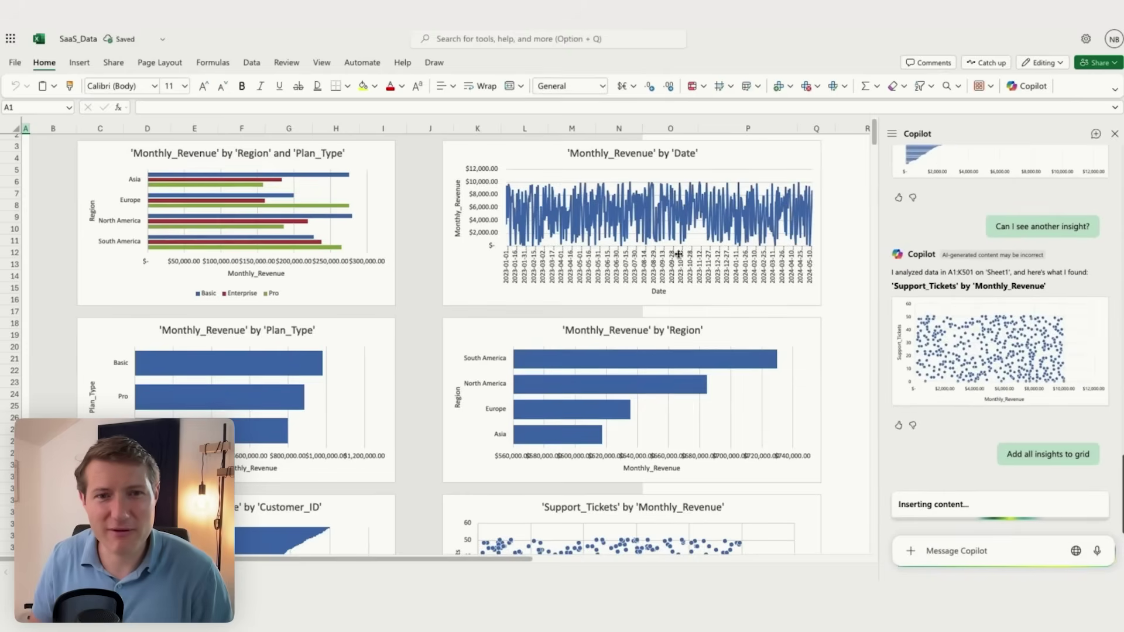
Scroll down the sheet to review the inserted insight charts and PivotTables.
scroll(644, 263, down, 4)
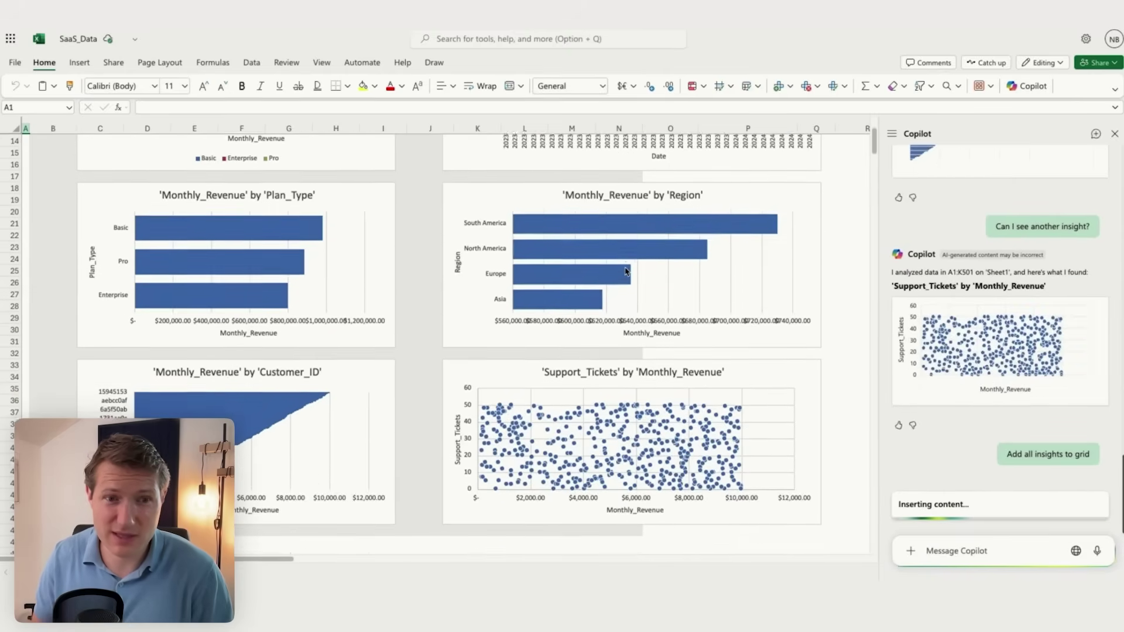
scroll(625, 269, down, 3)
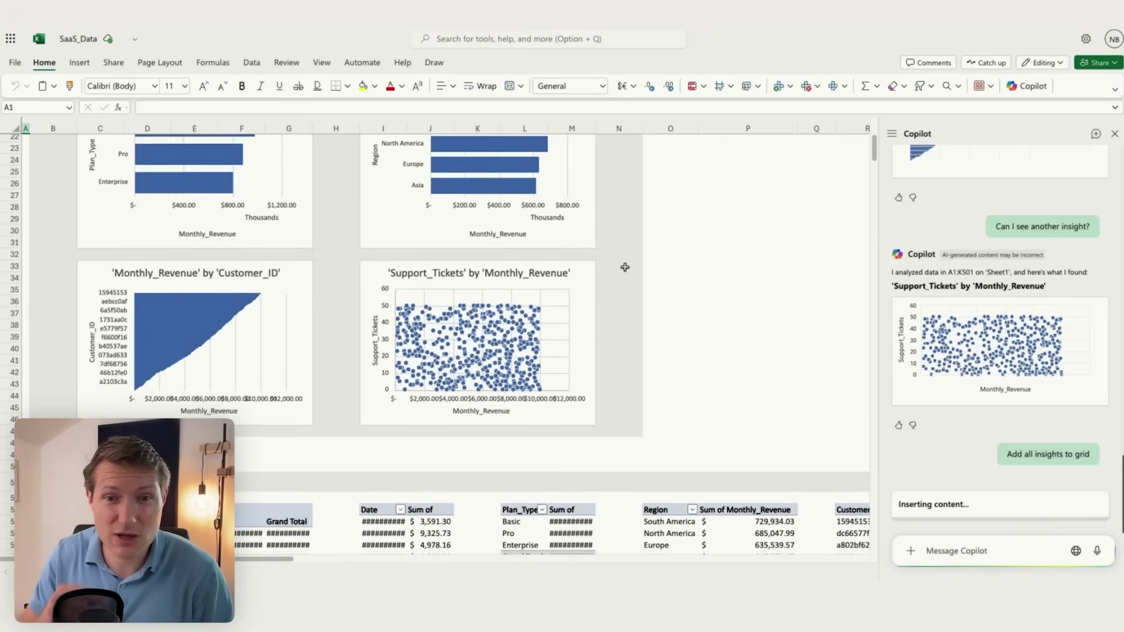
scroll(708, 281, down, 4)
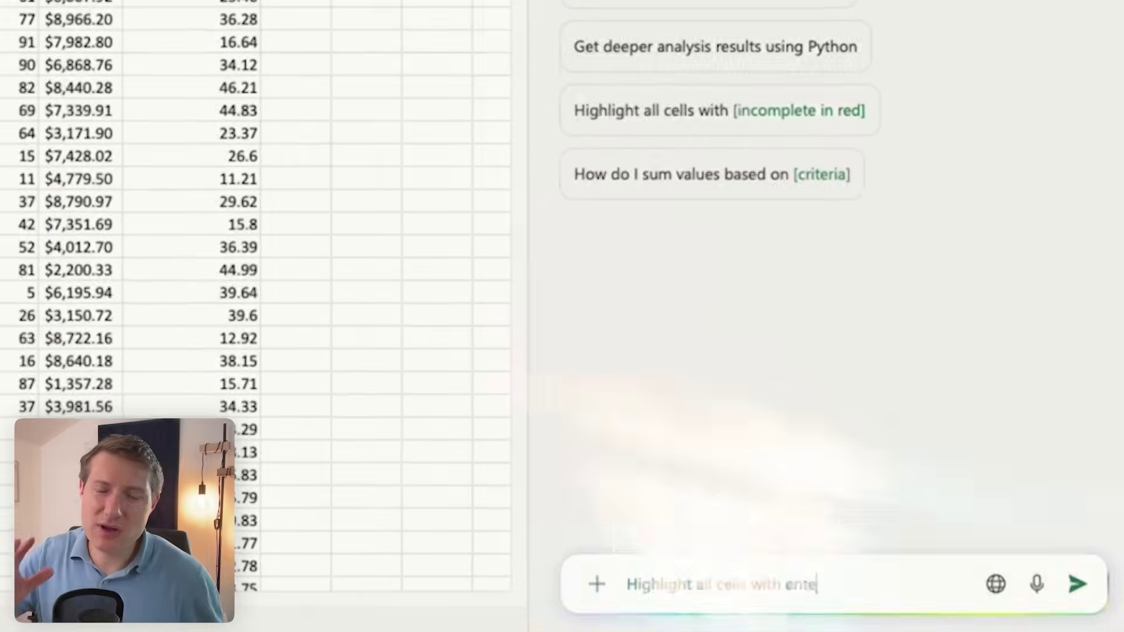
Ask Copilot to highlight all Enterprise cells with revenue above 5,000 in green.
text(ise and)
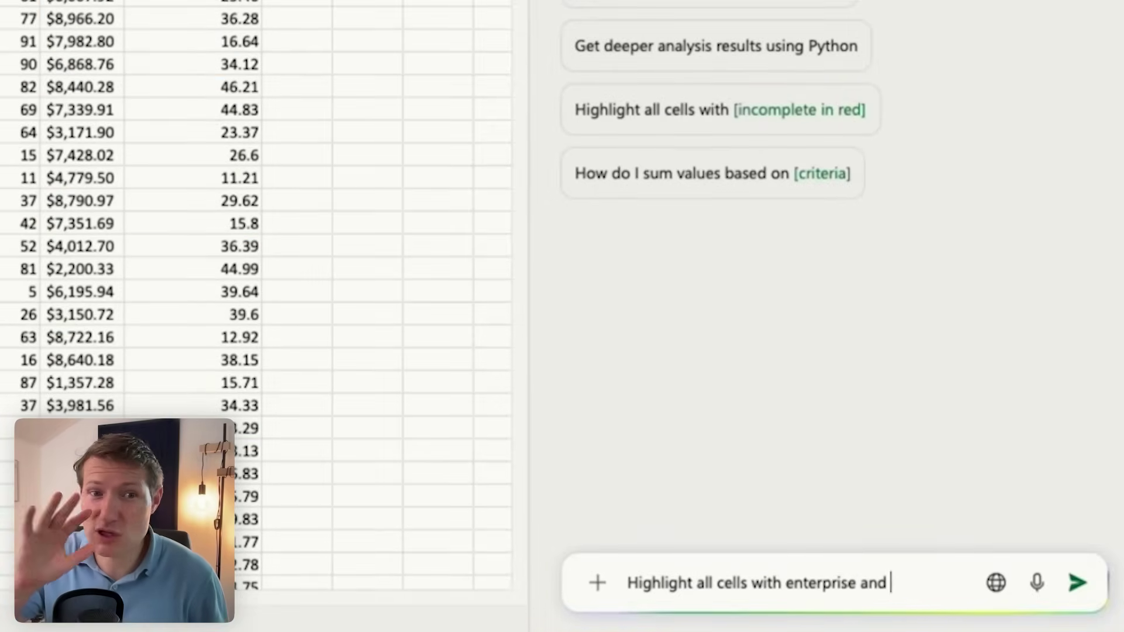
text( revenue above 5,000)
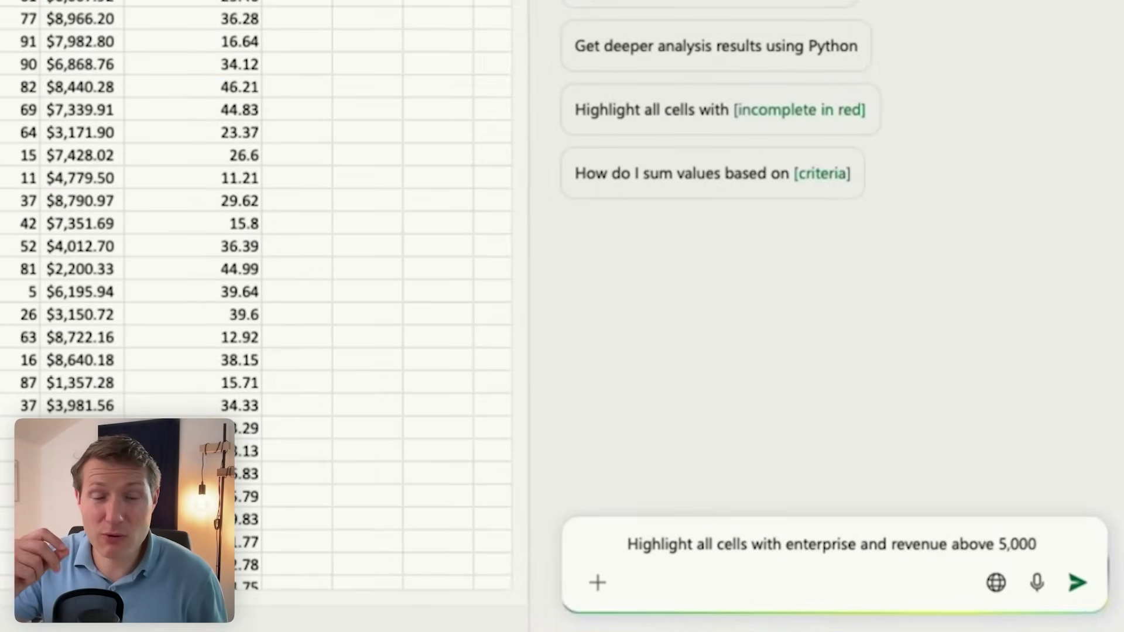
key(Return)
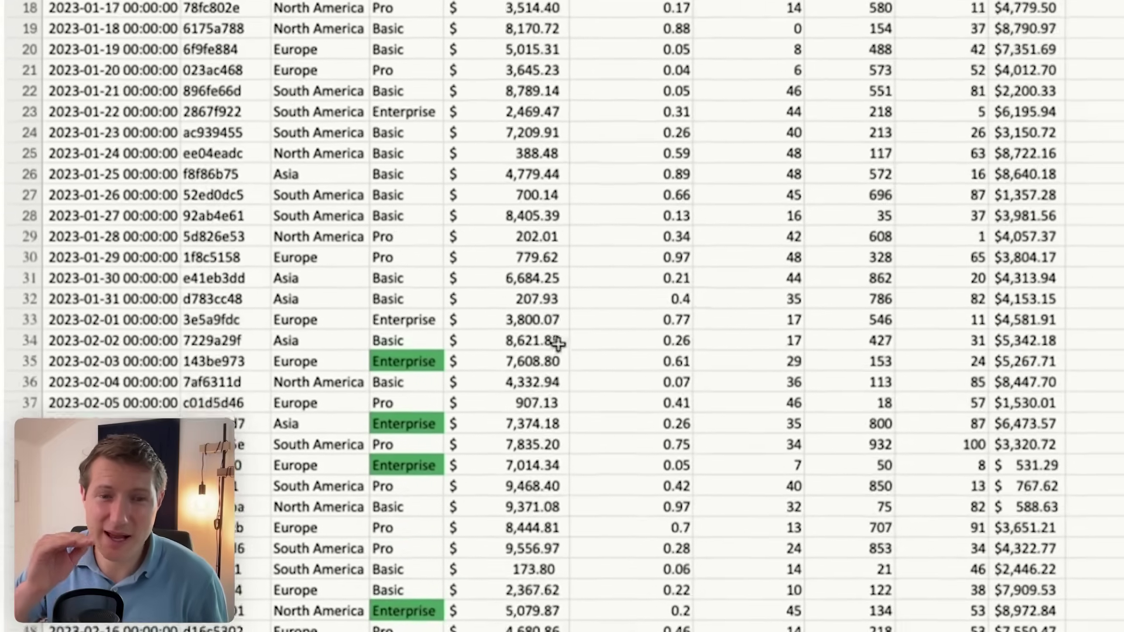
scroll(557, 344, down, 6)
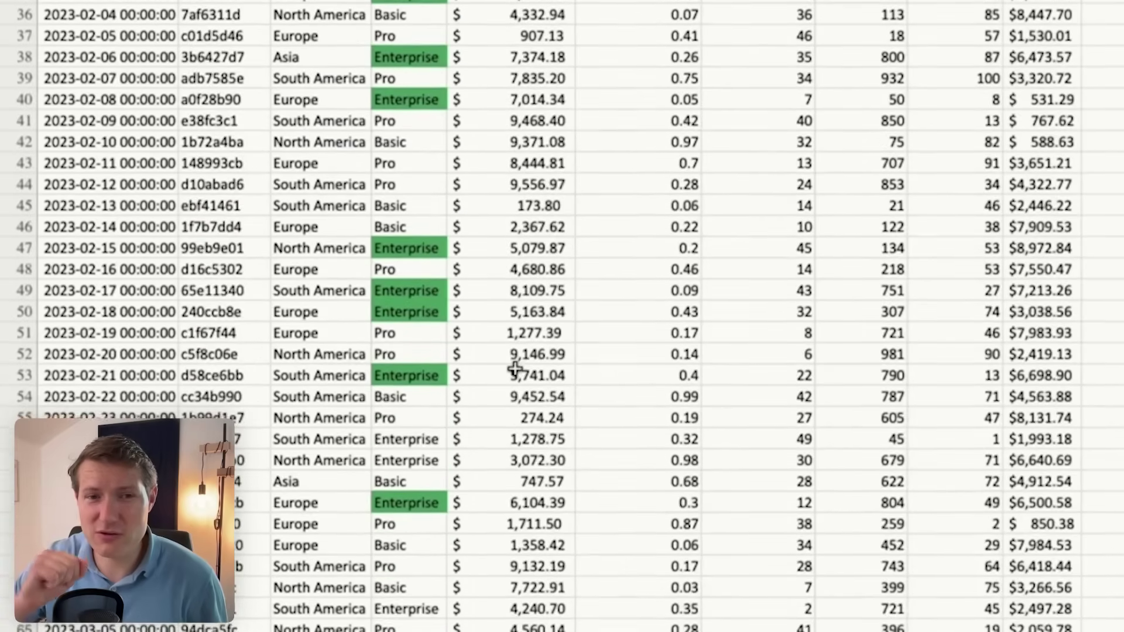
scroll(515, 368, down, 13)
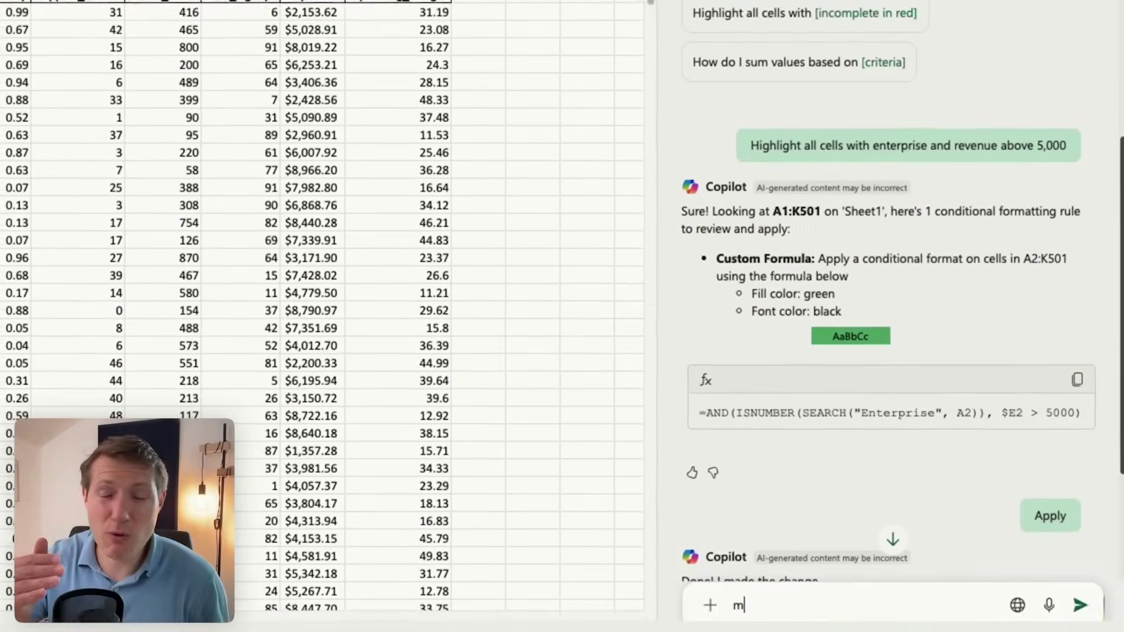
Have Copilot turn Enterprise Monthly_Revenue cells above 5000 green and apply its rule.
text(ake)
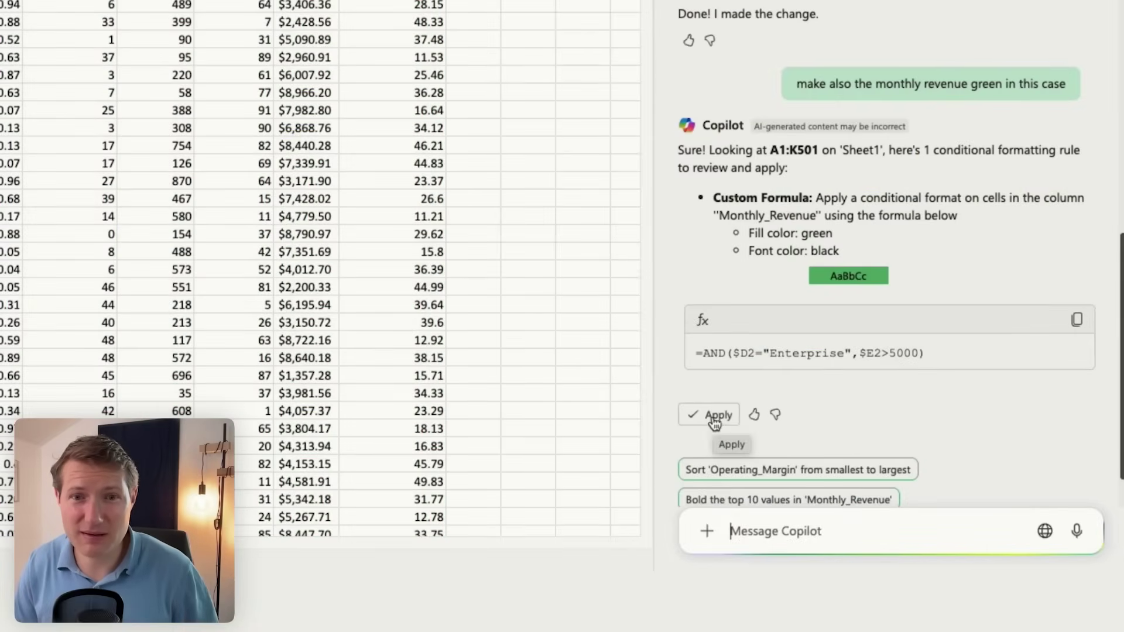
click(714, 417)
scroll(1, 314, down, 10)
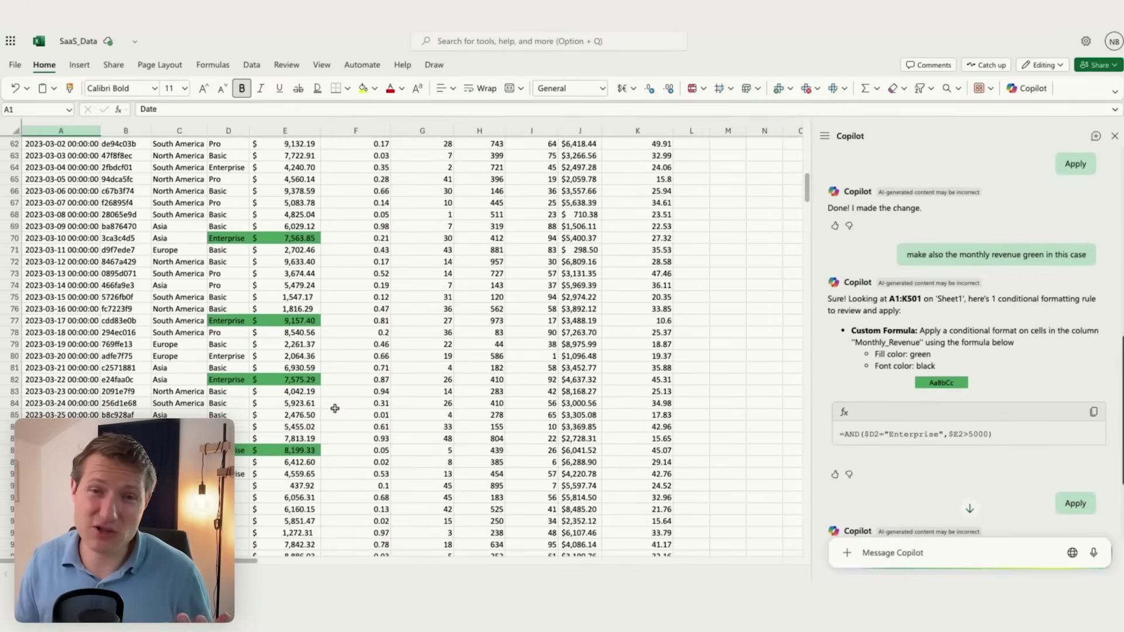
scroll(334, 408, down, 5)
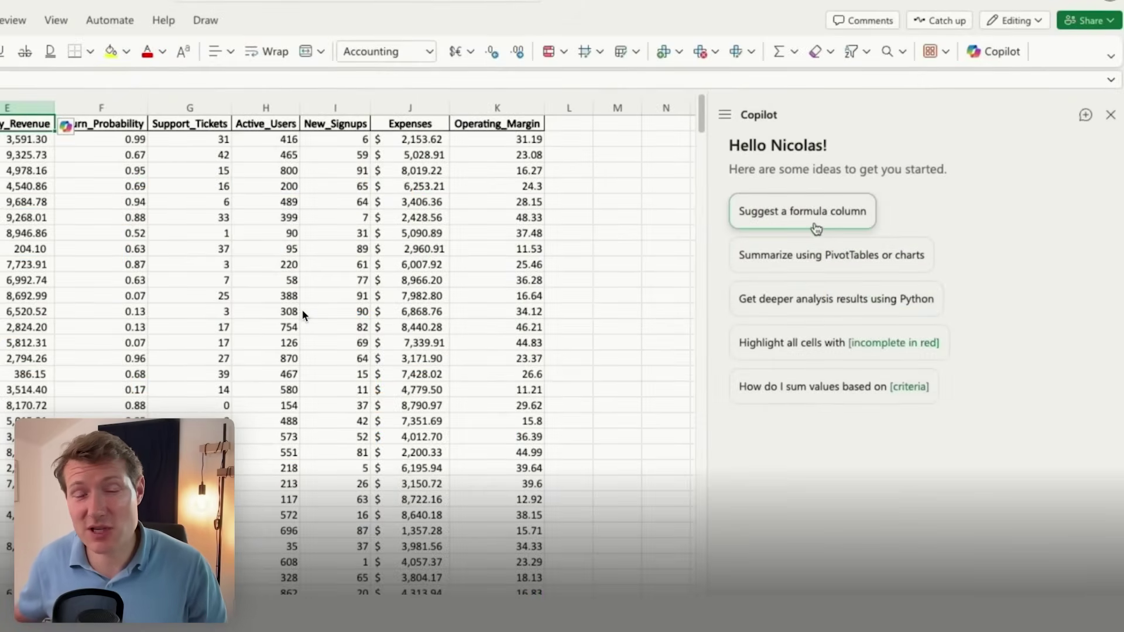
Insert Copilot's suggested Revenue per Active User formula column into the table.
click(817, 228)
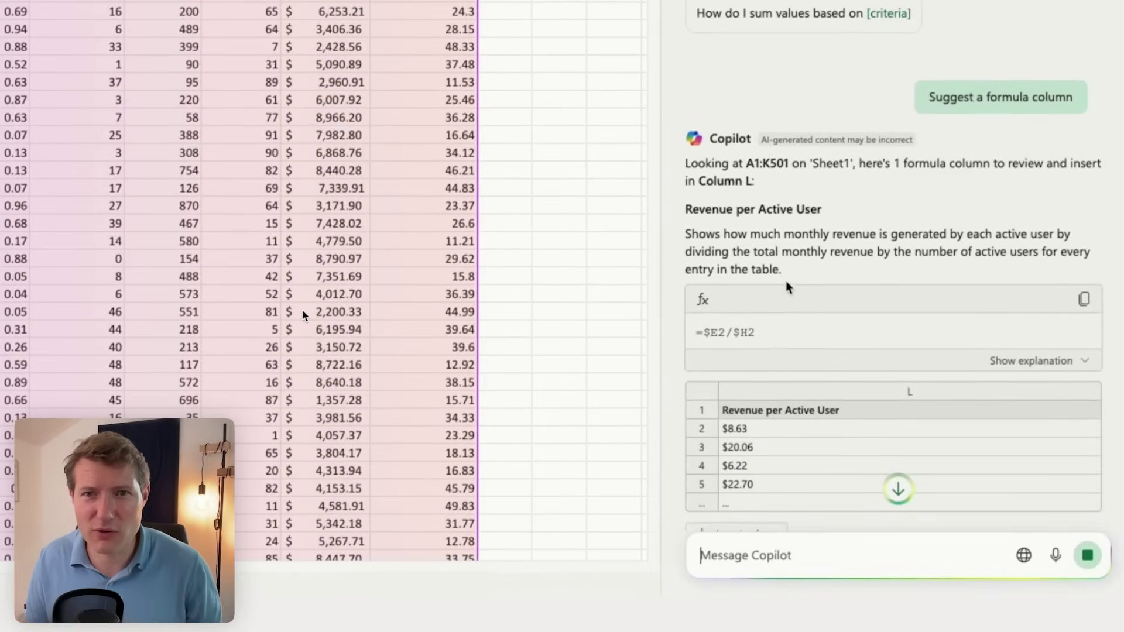
scroll(798, 306, down, 3)
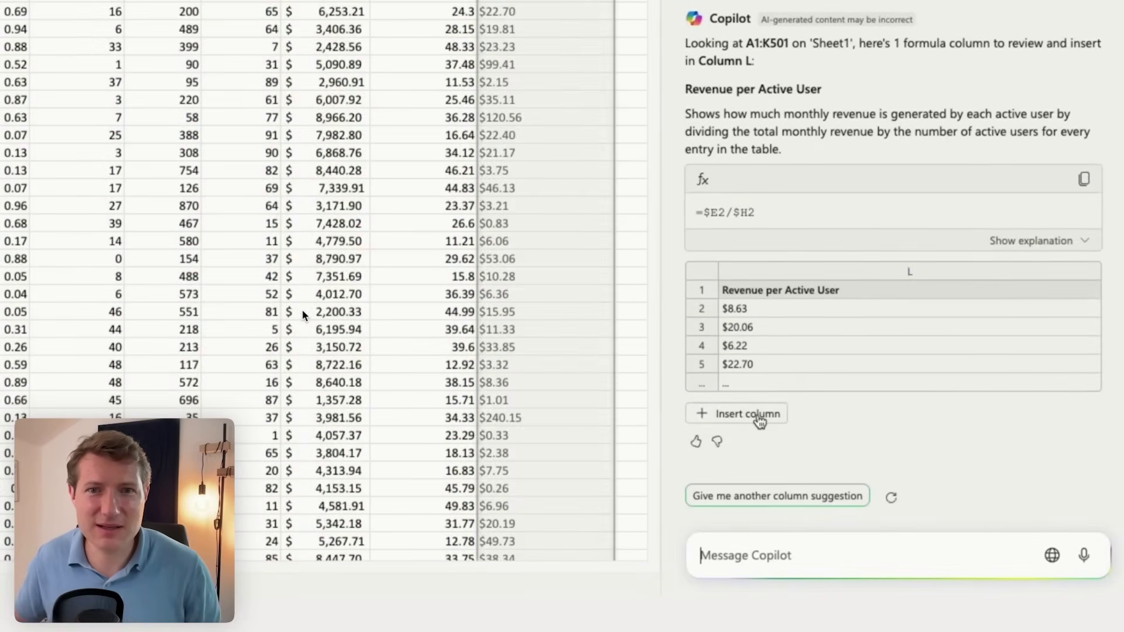
click(755, 414)
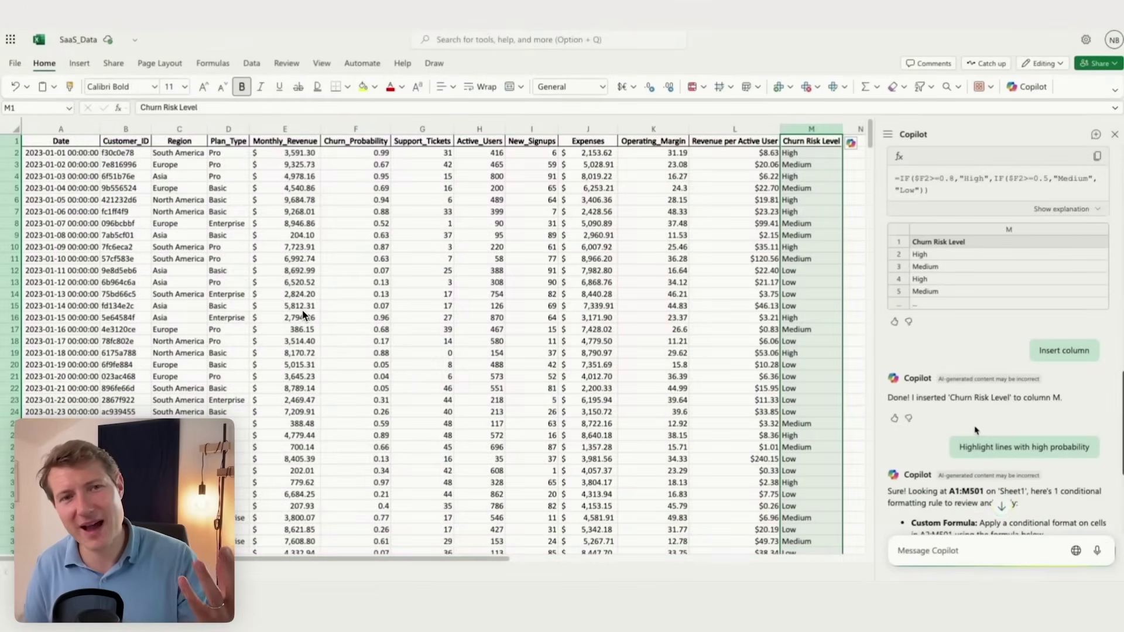
Apply Copilot's yellow =$F2 > 0.8 highlight to rows with high churn probability.
scroll(976, 431, down, 4)
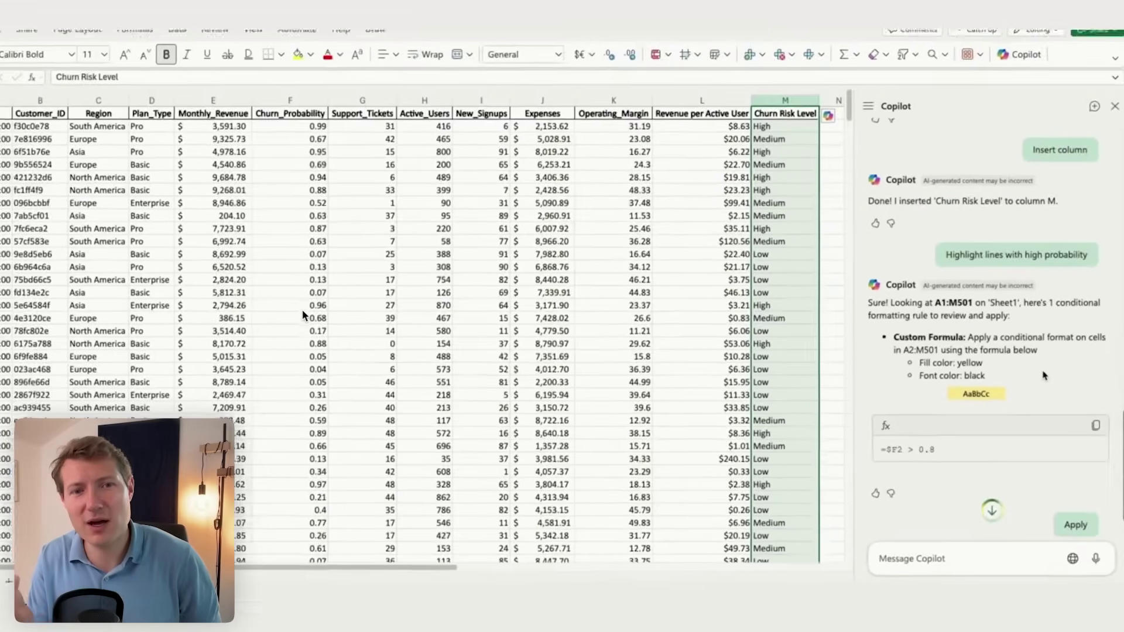
click(1061, 550)
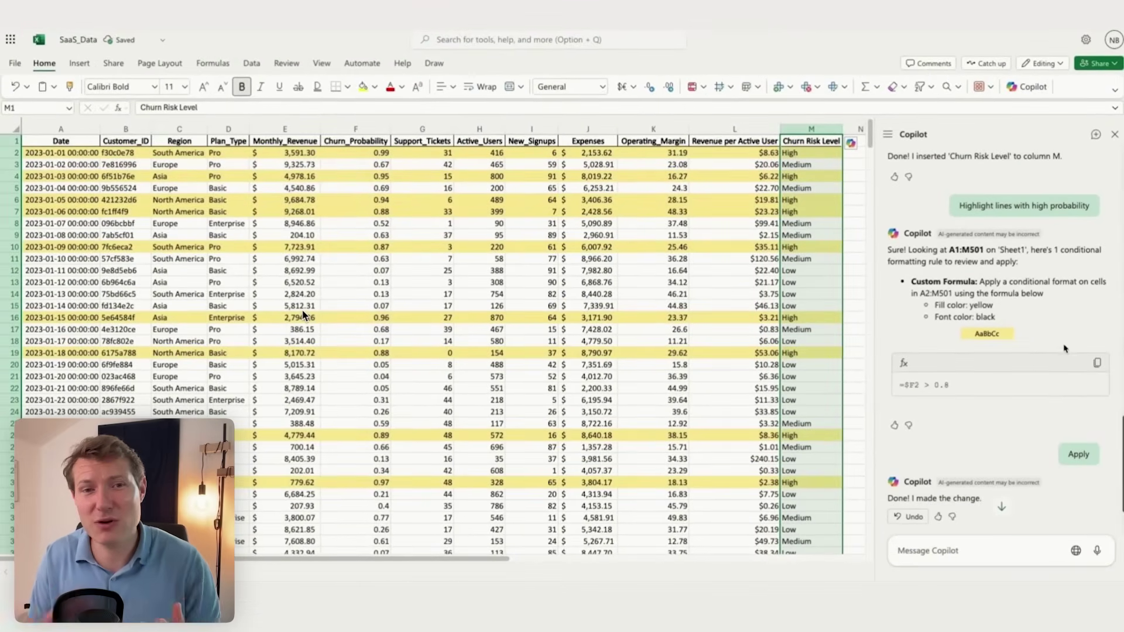
scroll(1063, 349, down, 2)
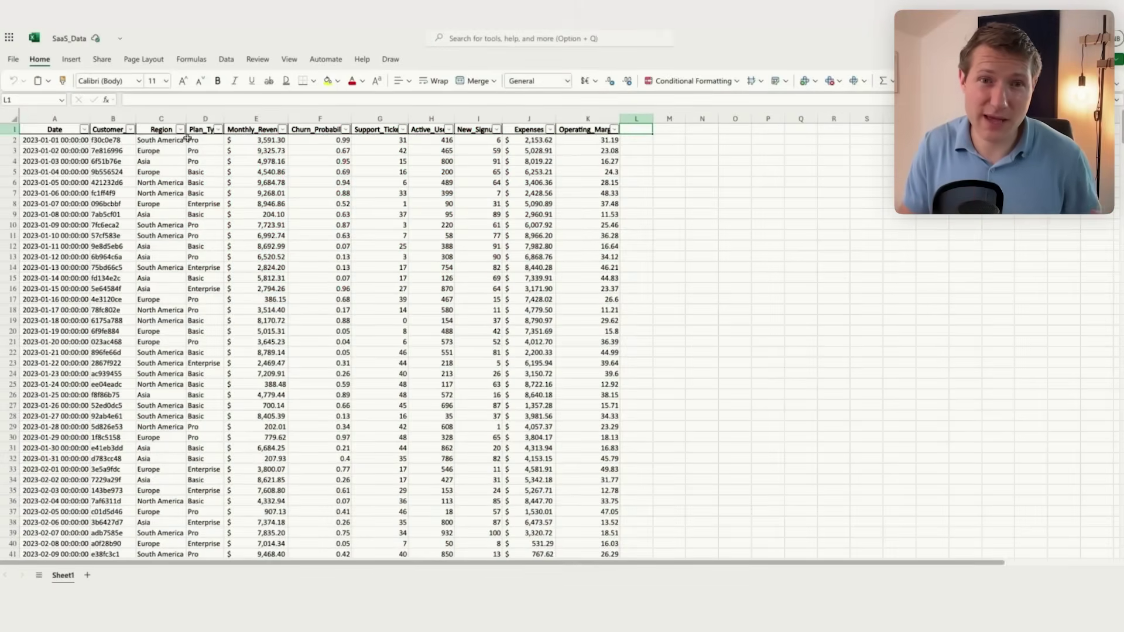
Select the Monthly_Revenue and Date columns and send Copilot the 12-month revenue columns prompt.
click(256, 118)
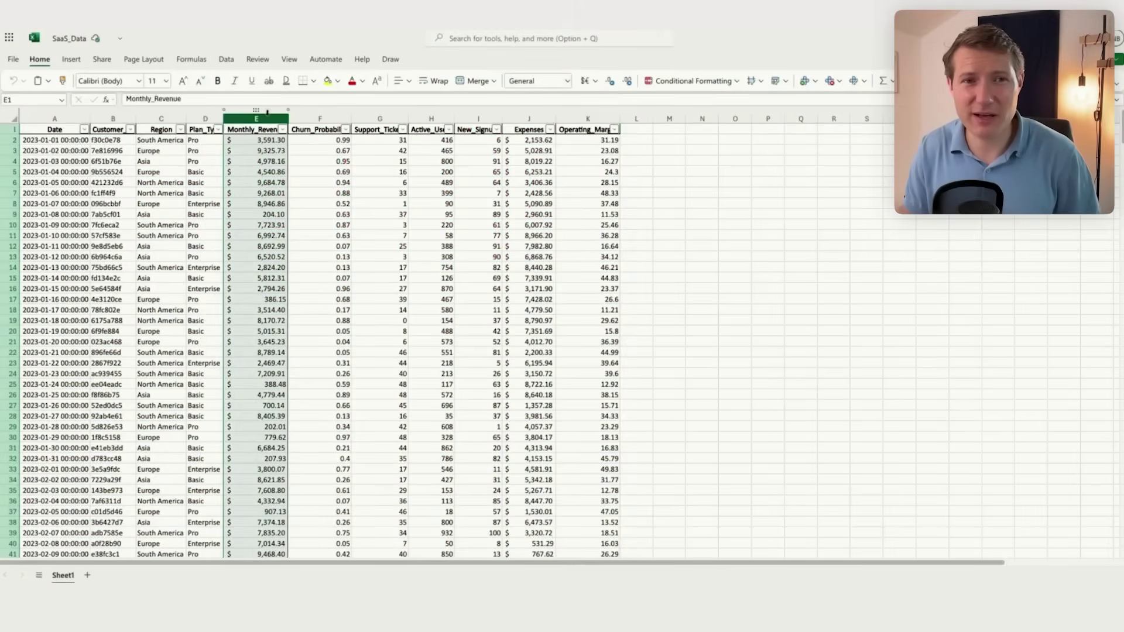
click(71, 114)
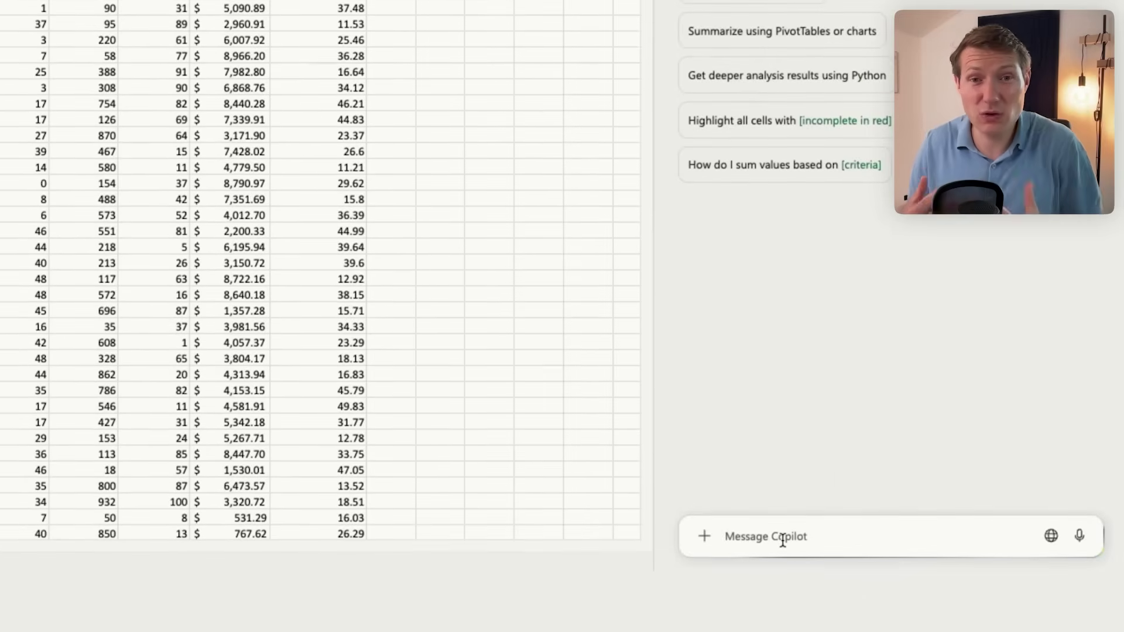
text(Create 12 columns from january to december included. In each of these columns, i want to see the monthly revenue if the date pertains to the corresponding month. If not, show "".)
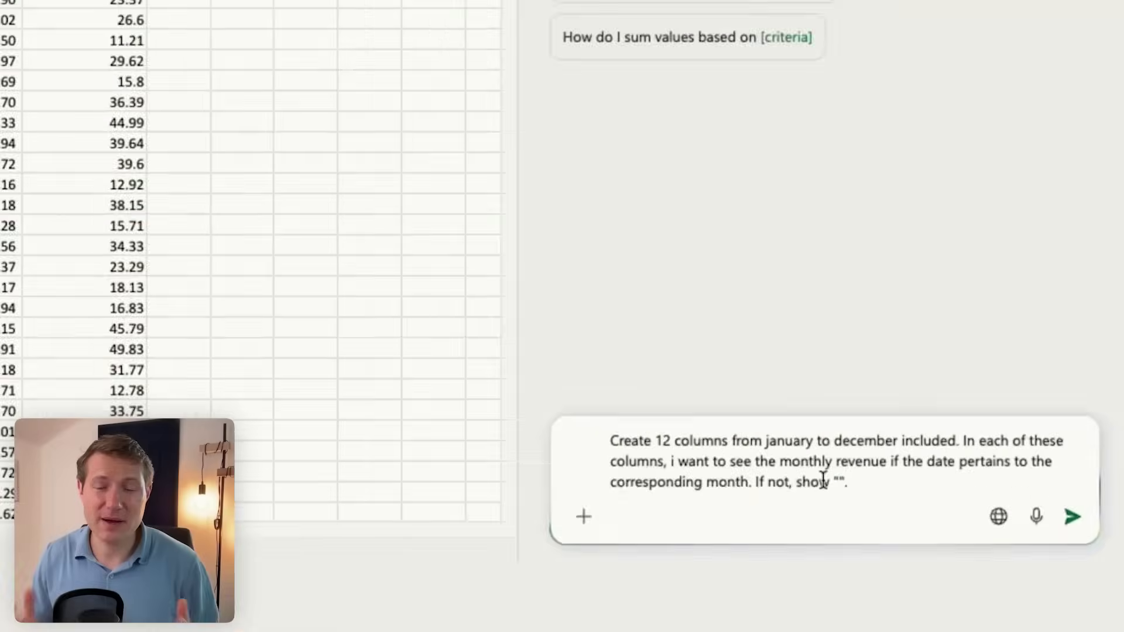
drag(414, 377, 739, 375)
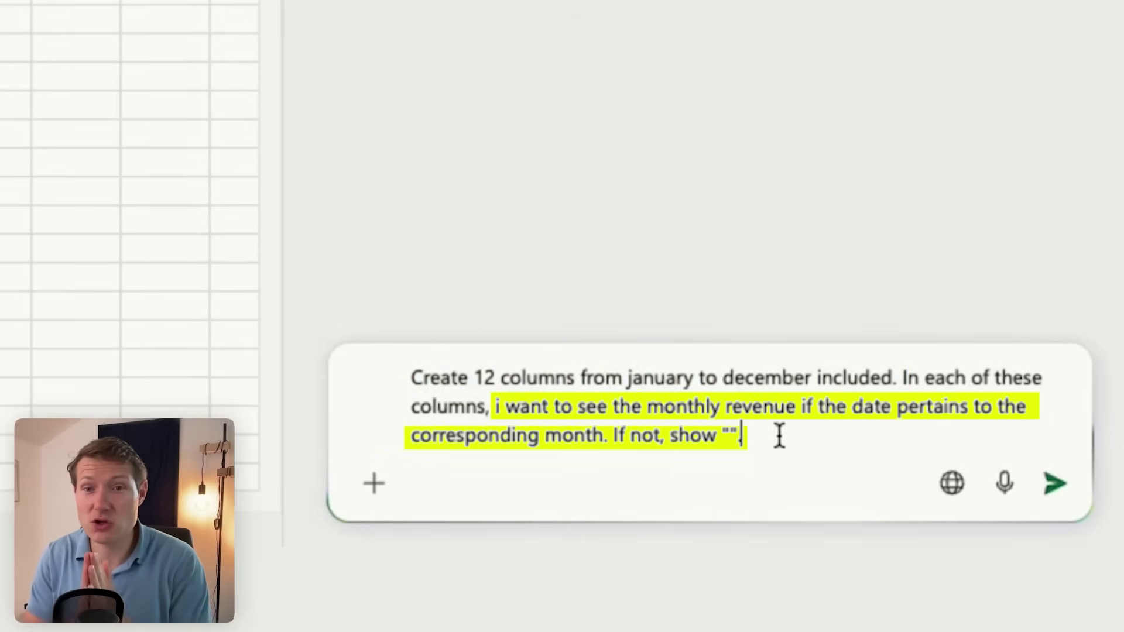
key(Return)
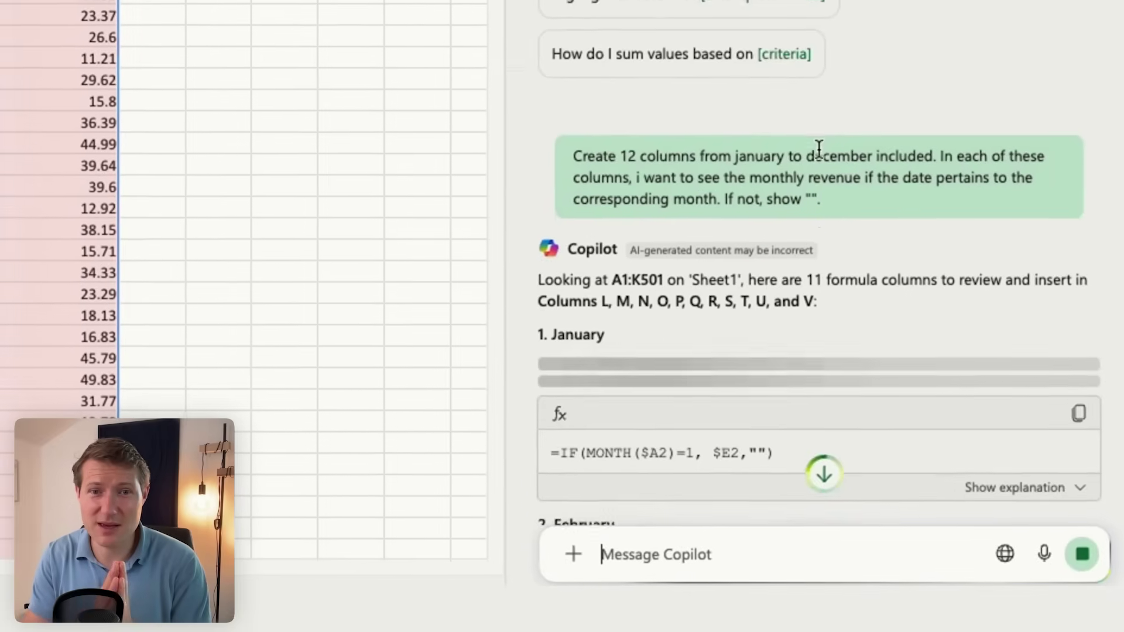
Insert Copilot's suggested January–November revenue columns starting at column L.
scroll(819, 149, down, 6)
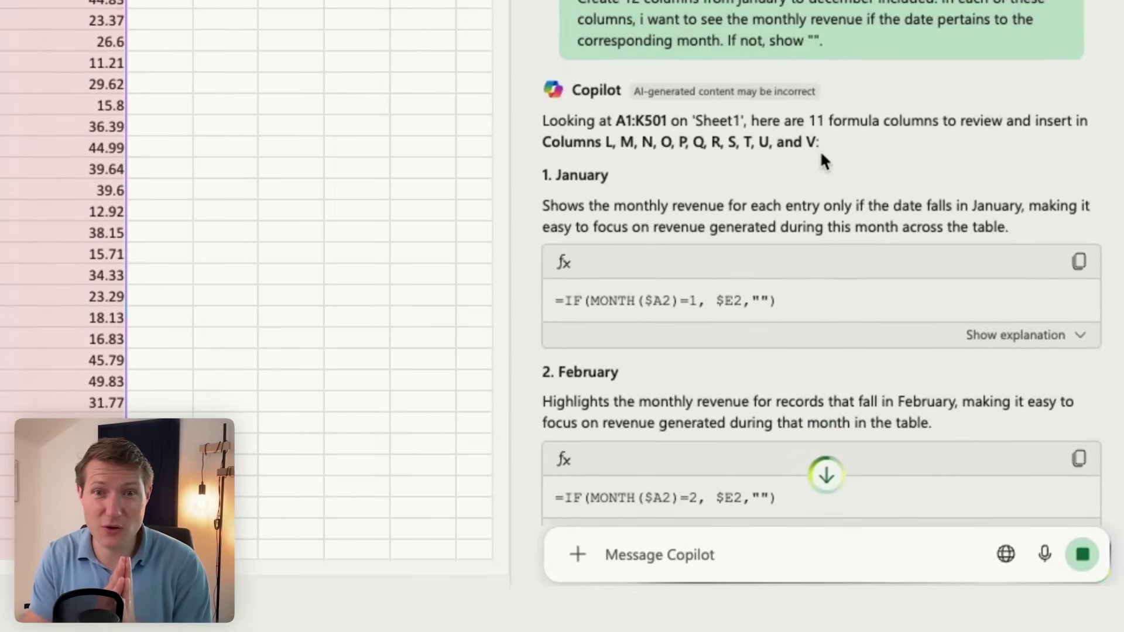
scroll(821, 158, down, 10)
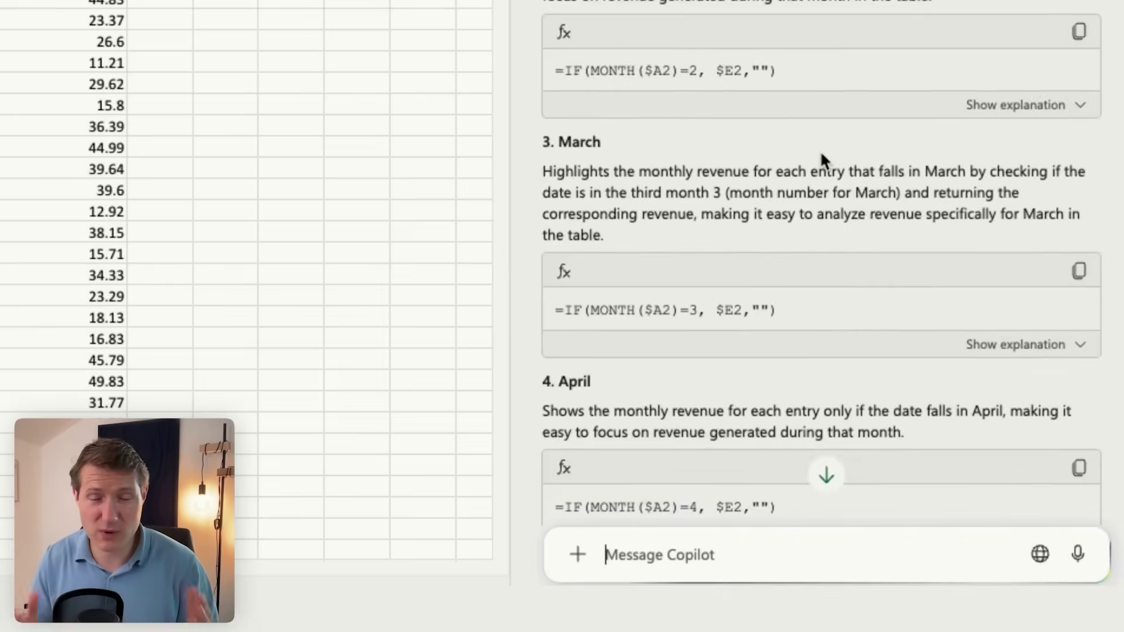
scroll(821, 157, down, 15)
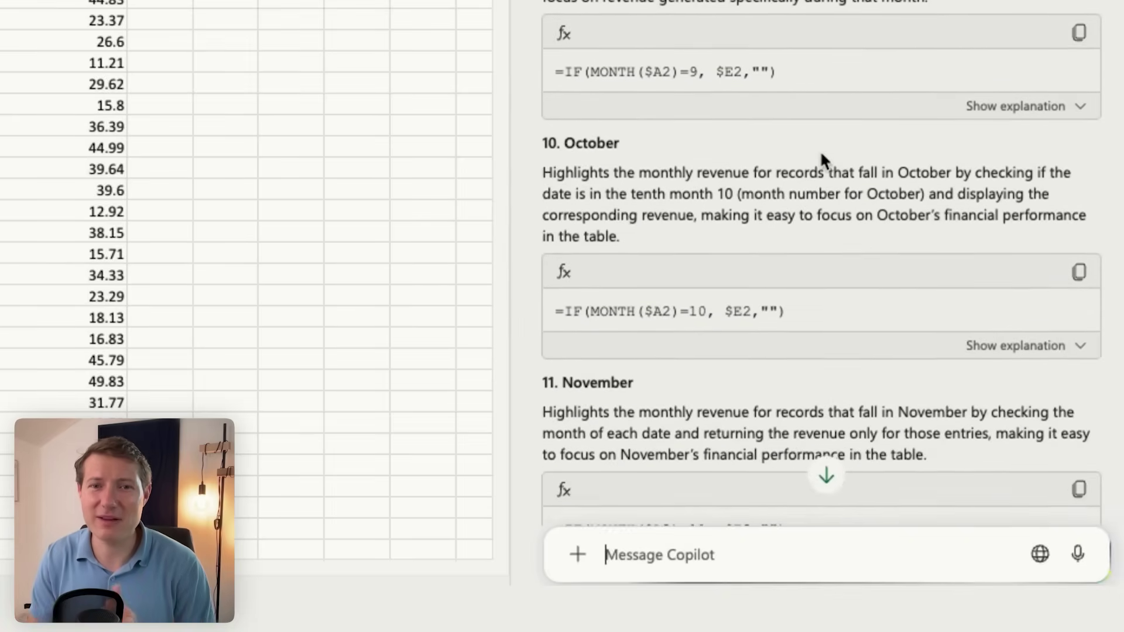
scroll(820, 158, down, 5)
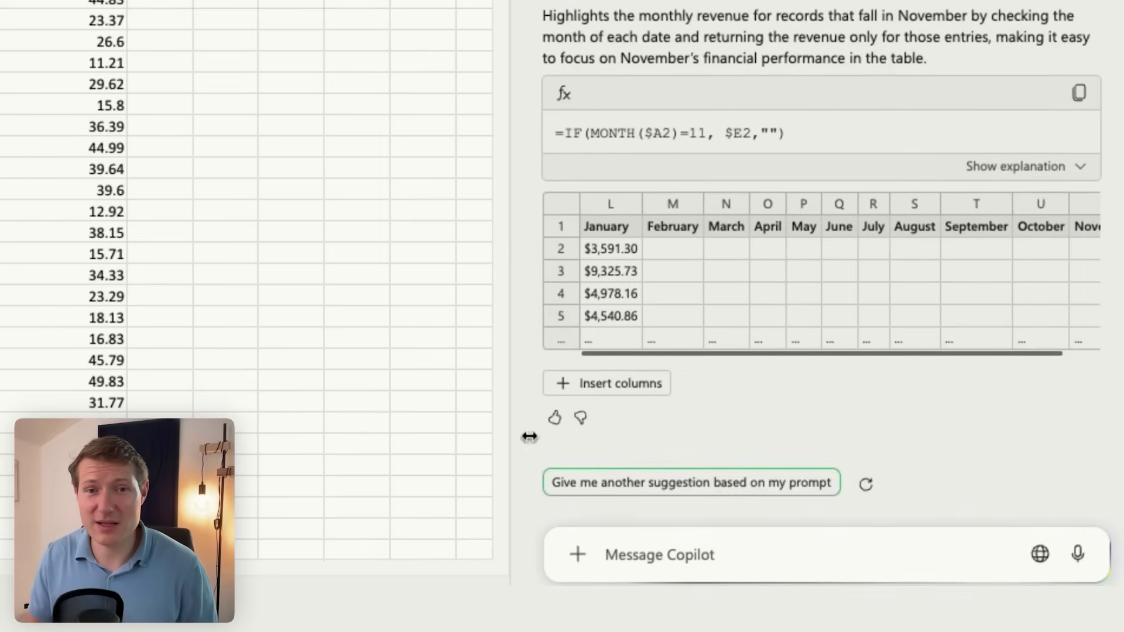
click(576, 384)
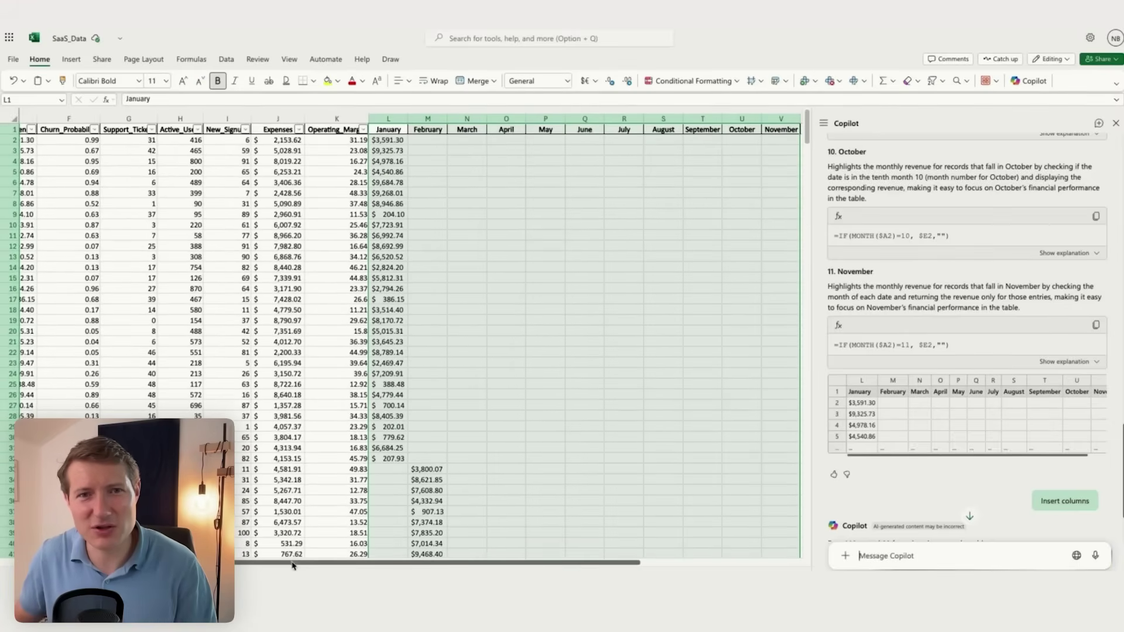
drag(293, 562, 381, 560)
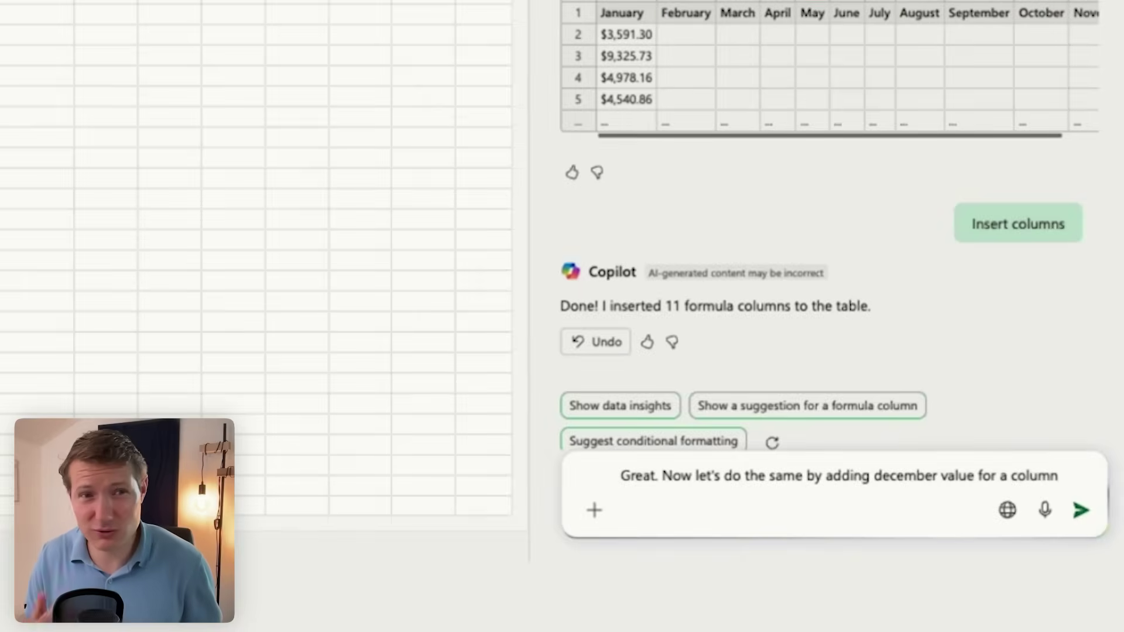
Ask Copilot for a December column that shows "" when the date isn't in December.
text(called December and if the date is not december, show "")
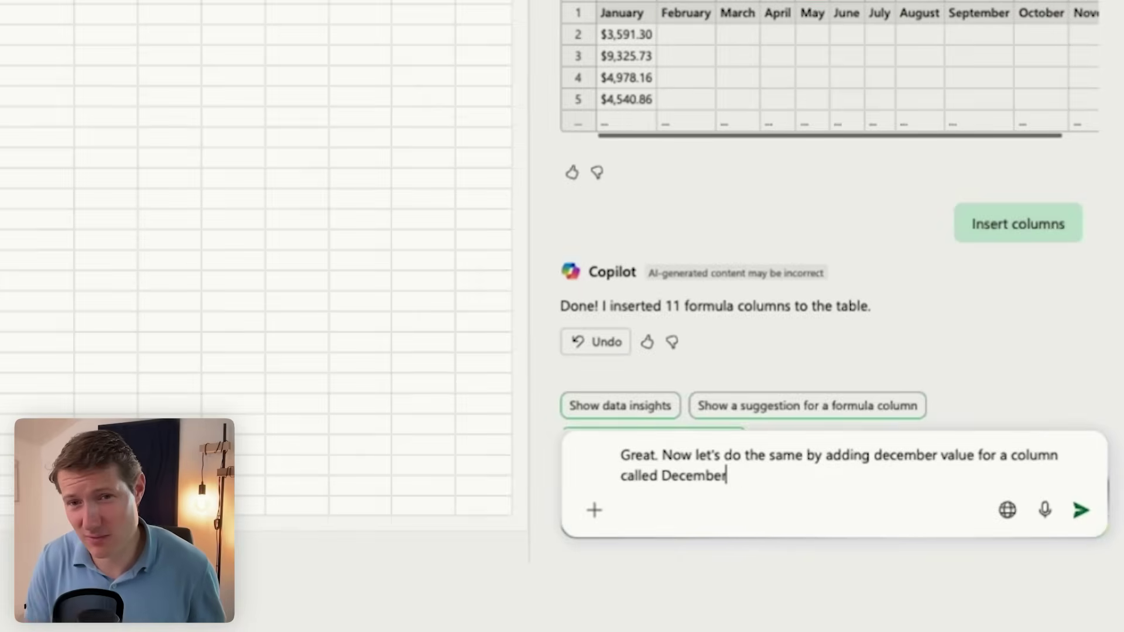
key(Return)
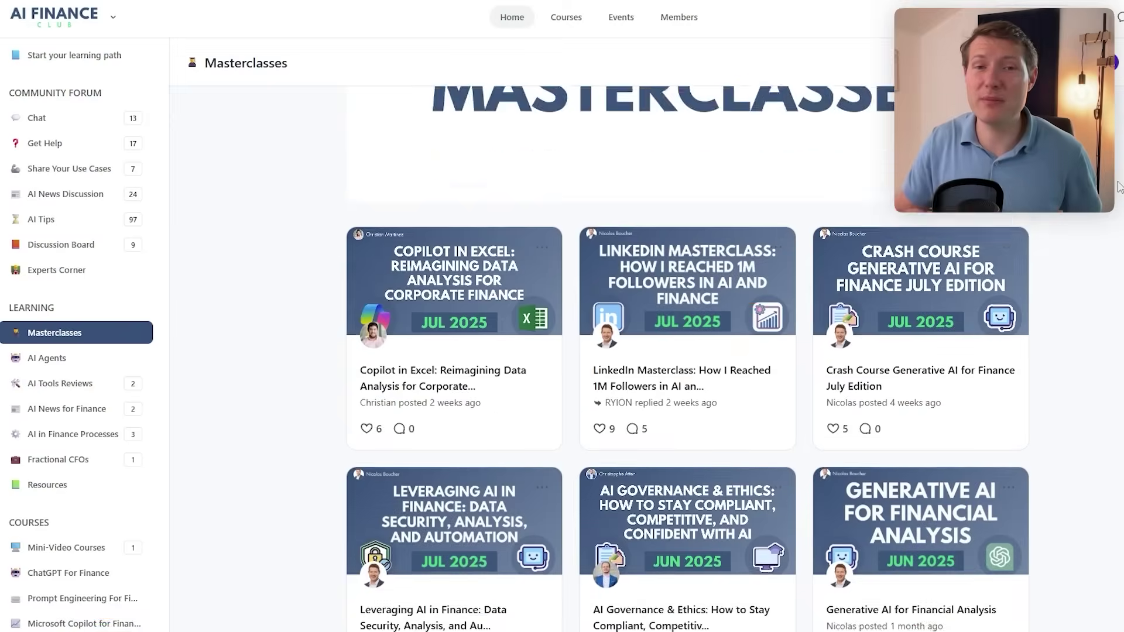
Open the Copilot in Excel masterclass post and read through it.
scroll(1117, 186, down, 2)
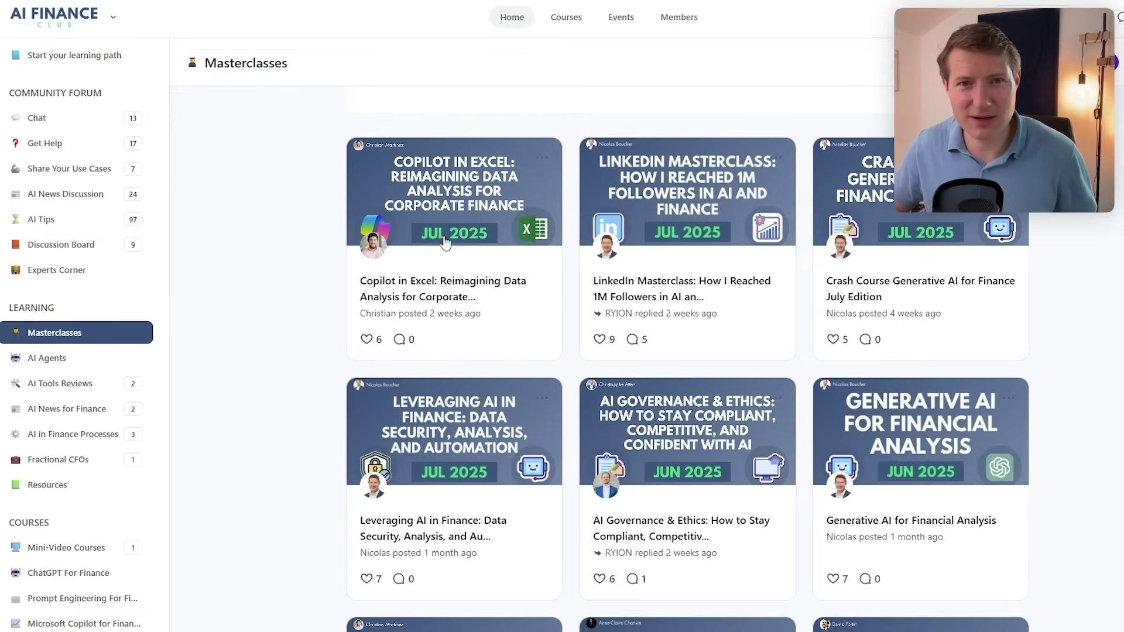
click(463, 239)
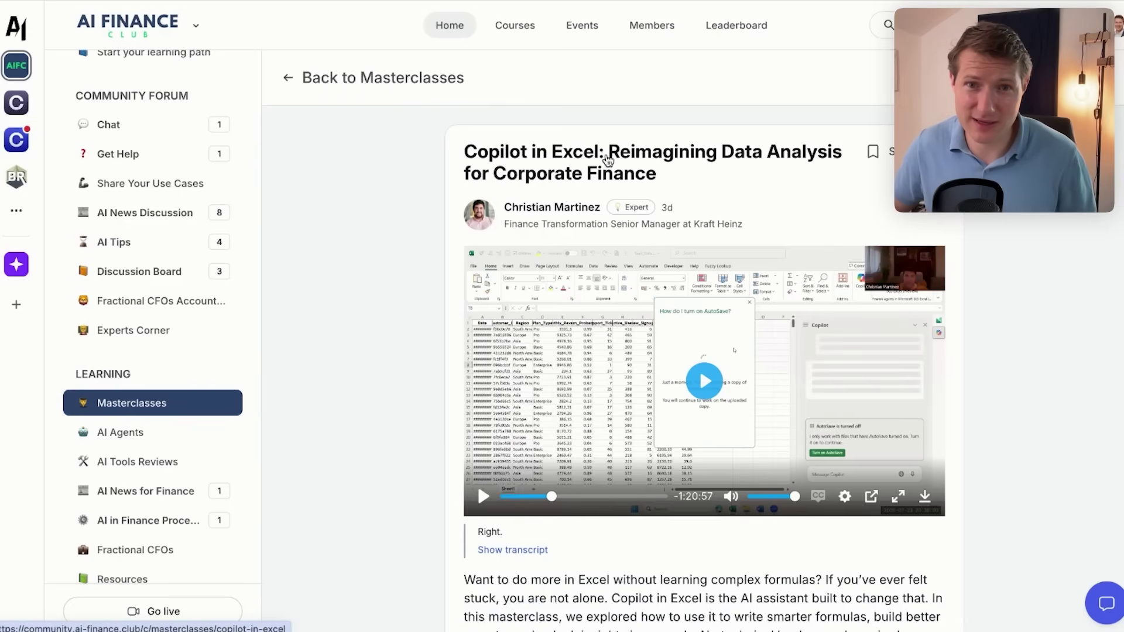
scroll(837, 184, down, 1)
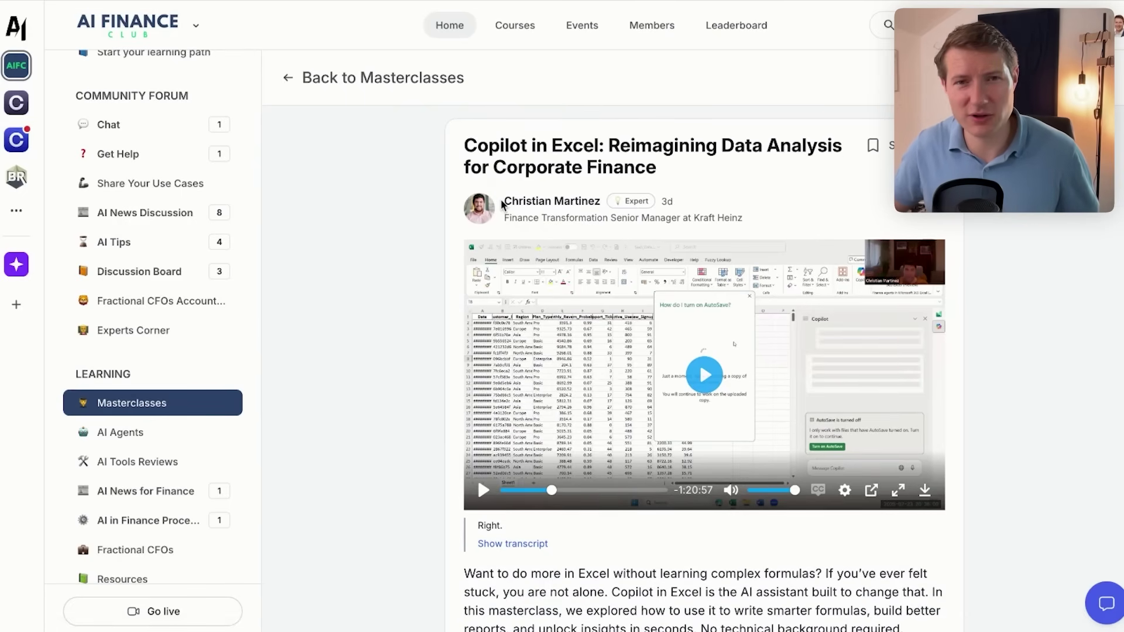
scroll(686, 173, down, 8)
scroll(686, 173, down, 4)
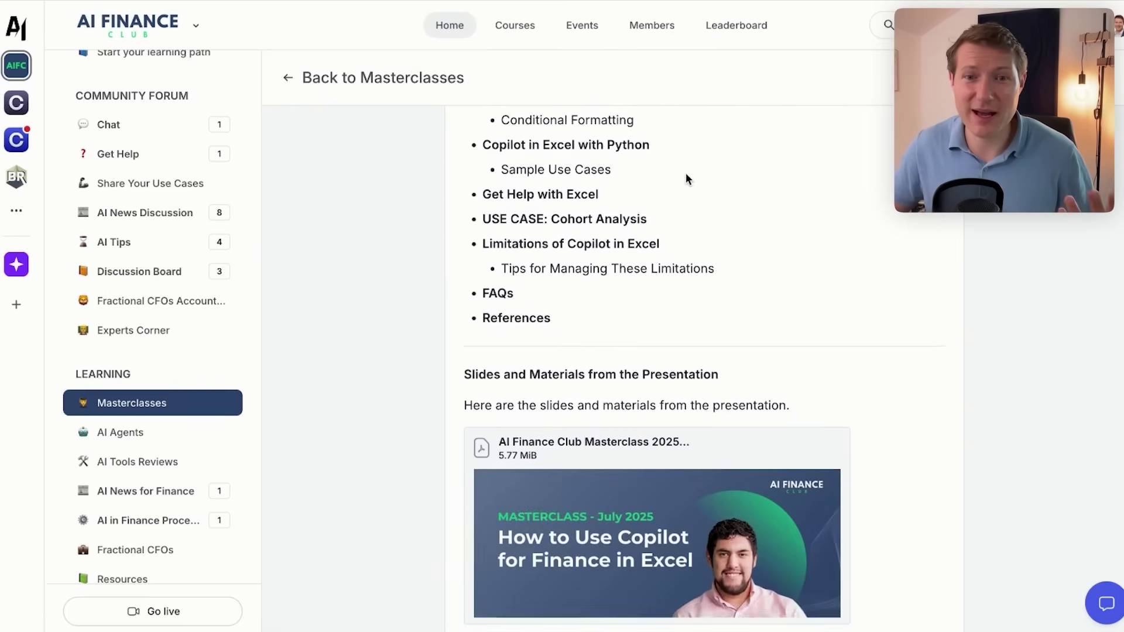
scroll(685, 179, down, 6)
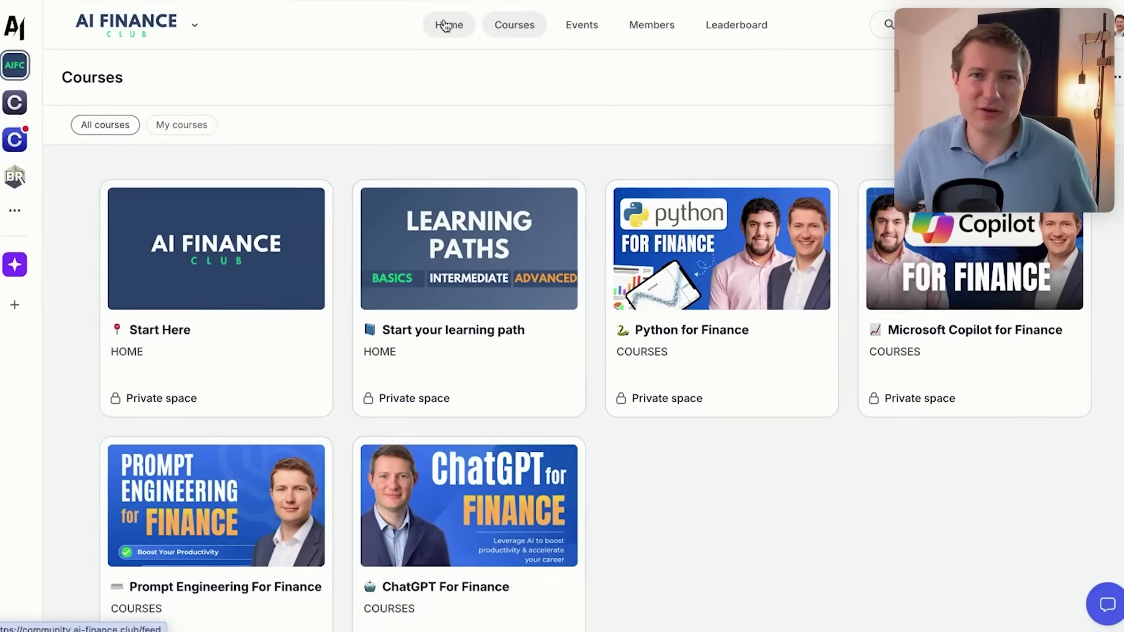
Return to the AI Finance Club home feed and browse it.
click(322, 54)
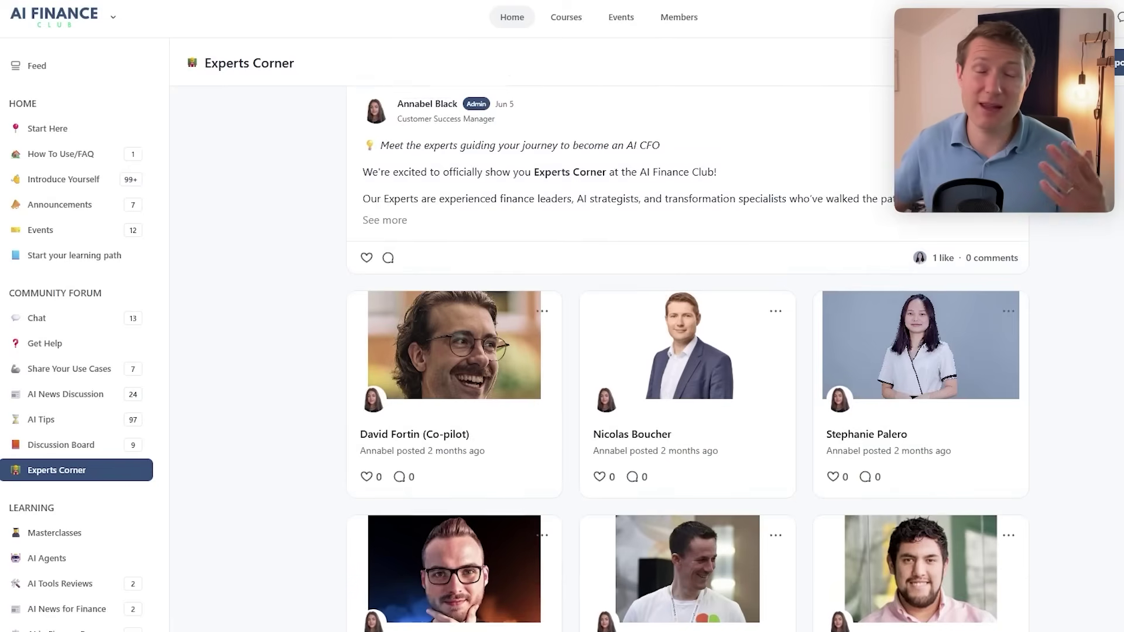
scroll(688, 351, down, 5)
scroll(687, 351, down, 2)
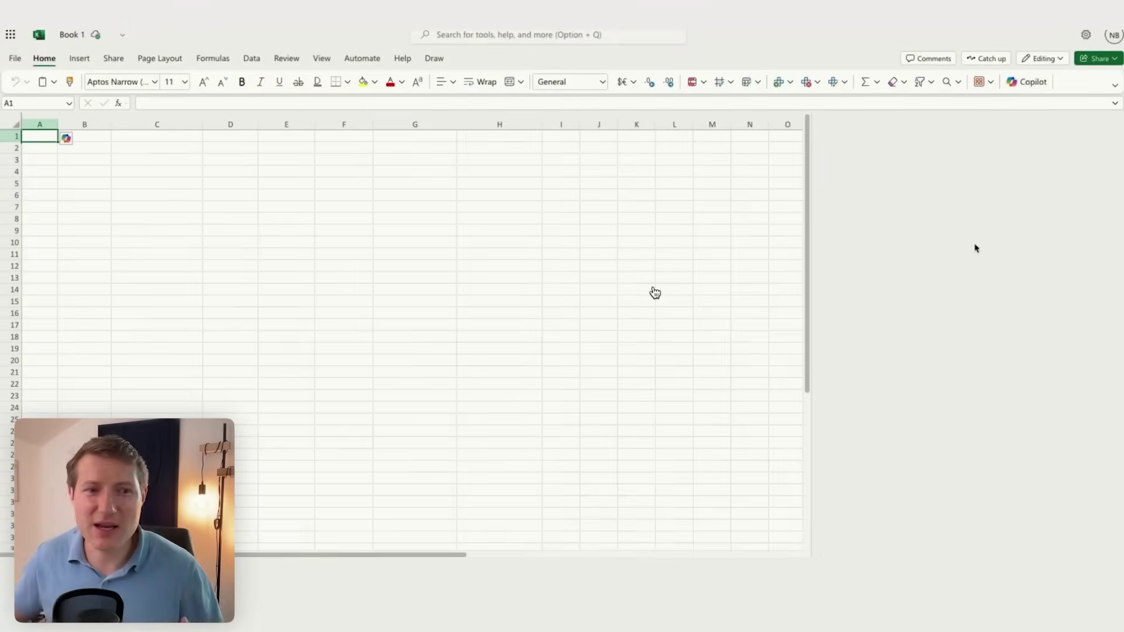
Ask Copilot to create a headcount-and-salary financial model and read its formula-by-row reply.
click(890, 545)
text(Create a financ)
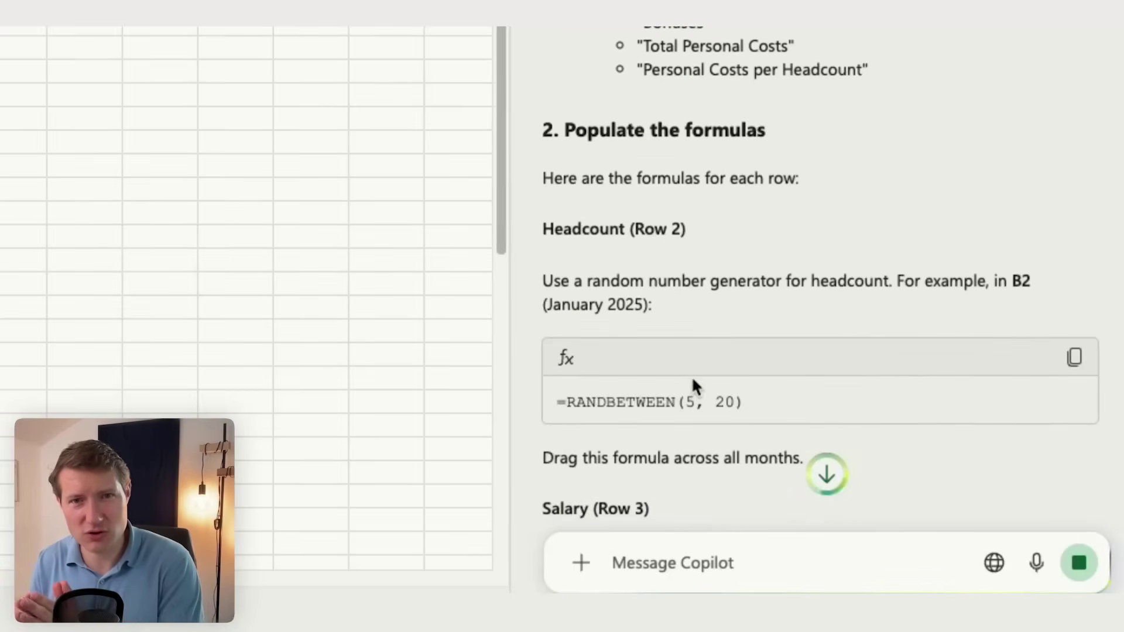
scroll(692, 381, down, 6)
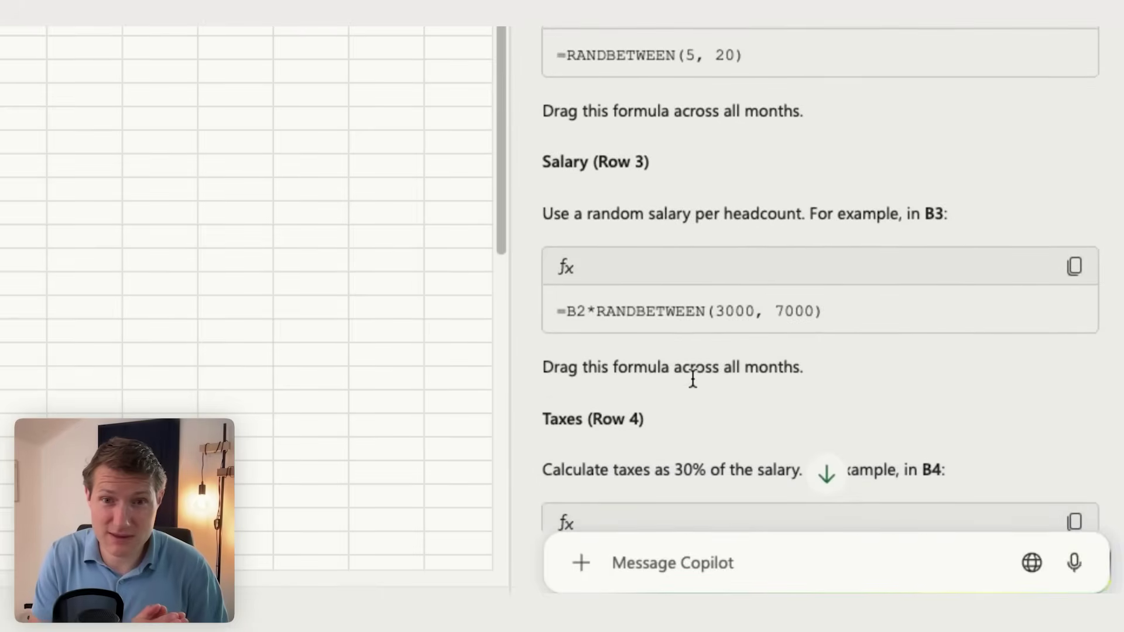
scroll(693, 379, down, 10)
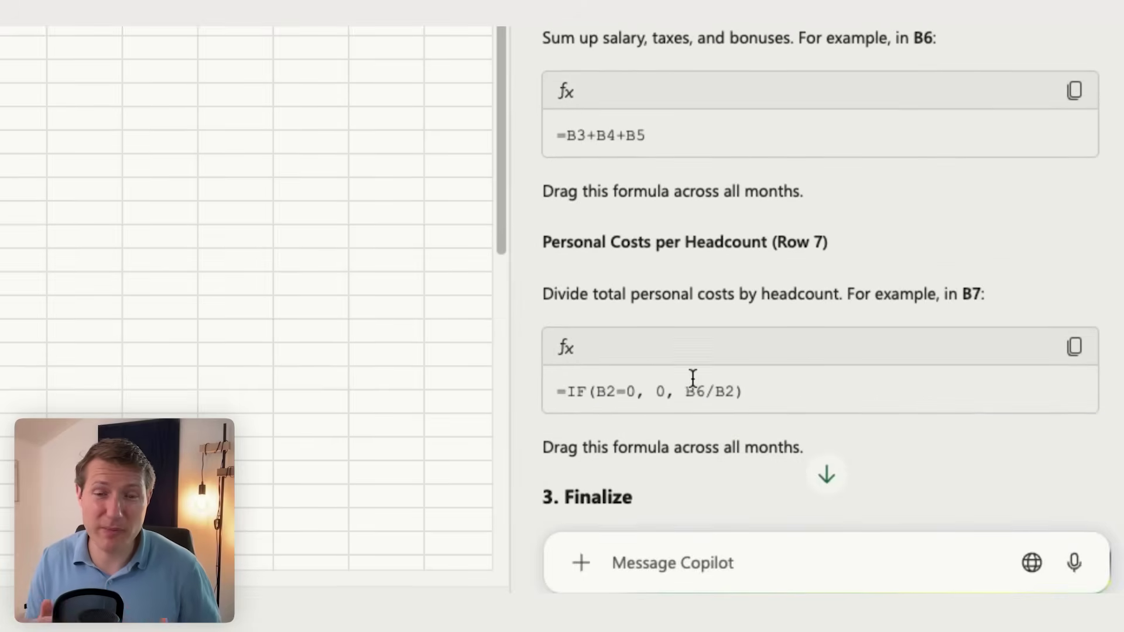
scroll(692, 378, down, 5)
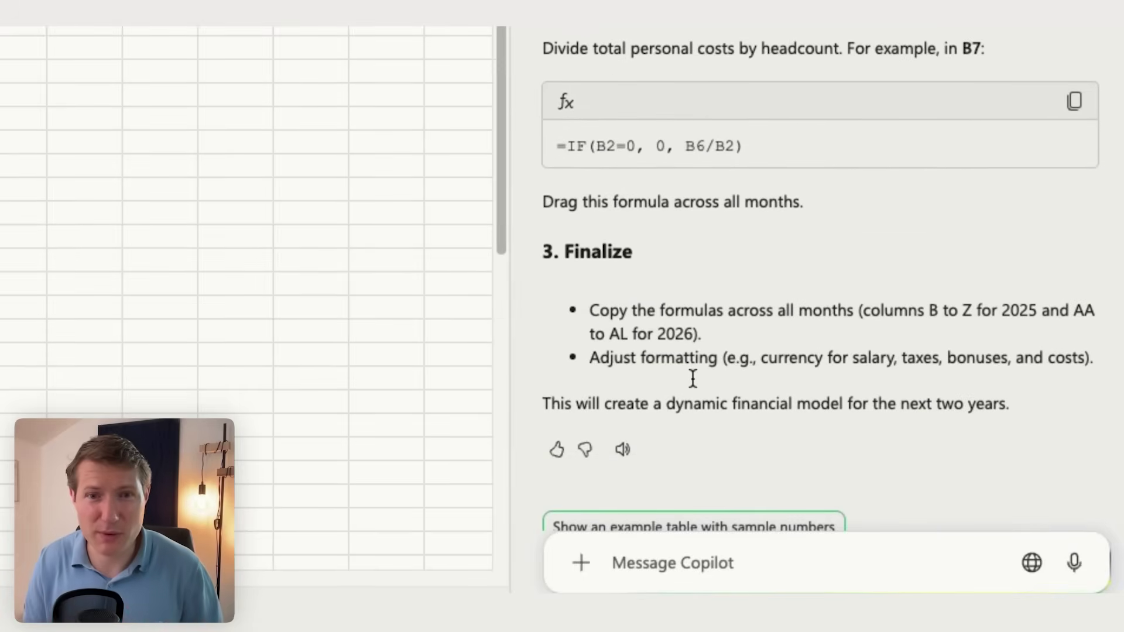
scroll(693, 379, down, 3)
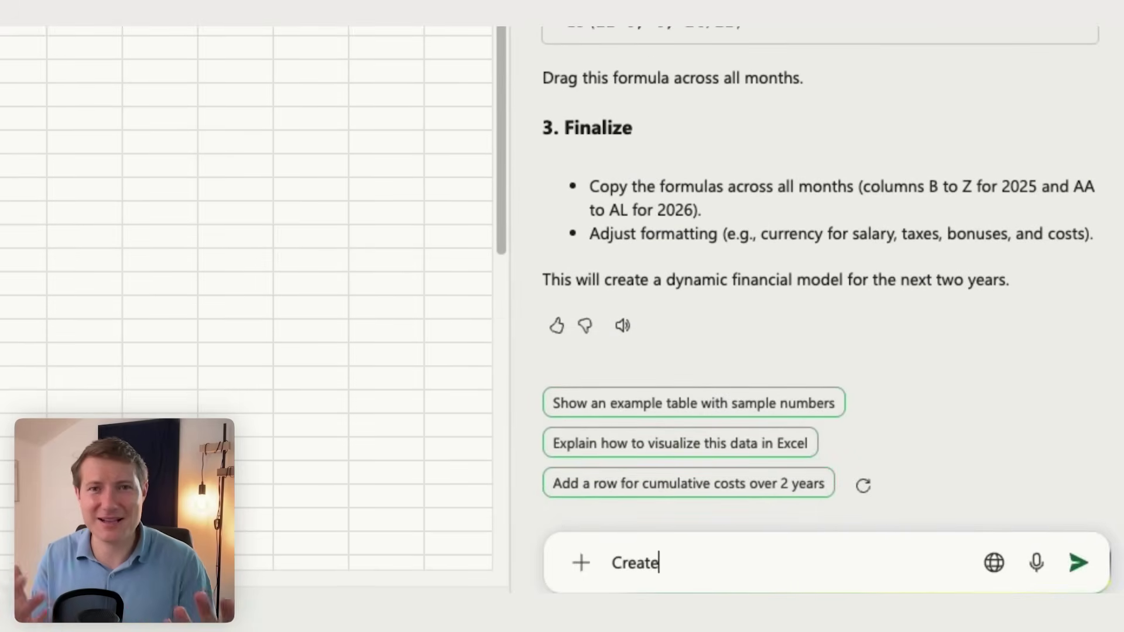
Request a sample table with sample headcount and salary but formulas for the rest, inserted on a new sheet.
text(a sample table with sample numbers fo)
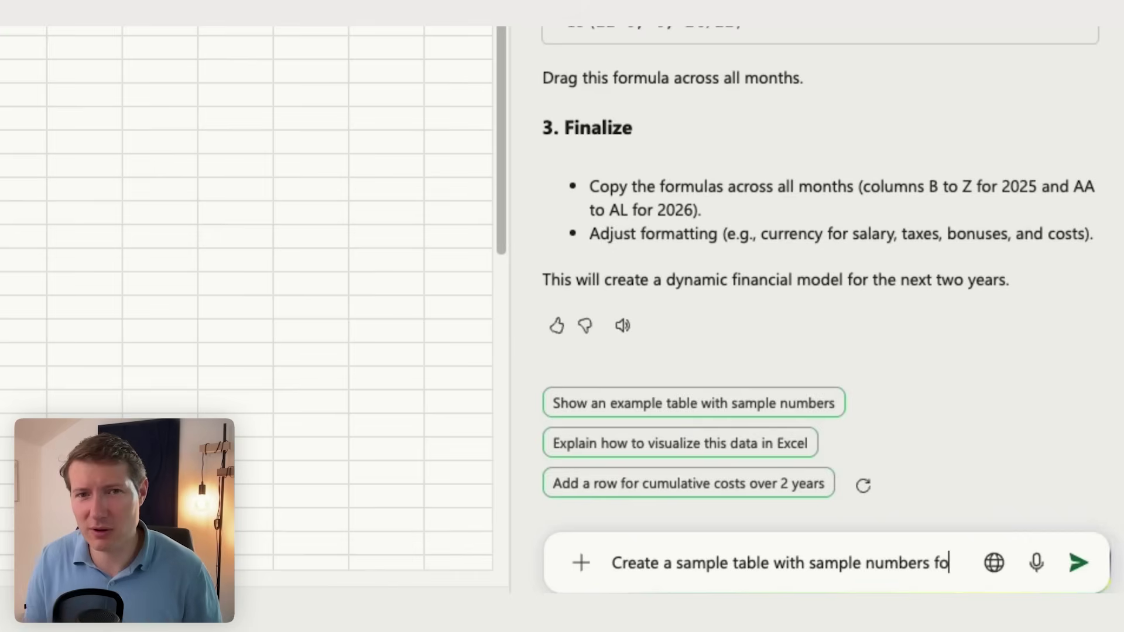
text(r headcount and salary but formulas for the rest.)
key(Return)
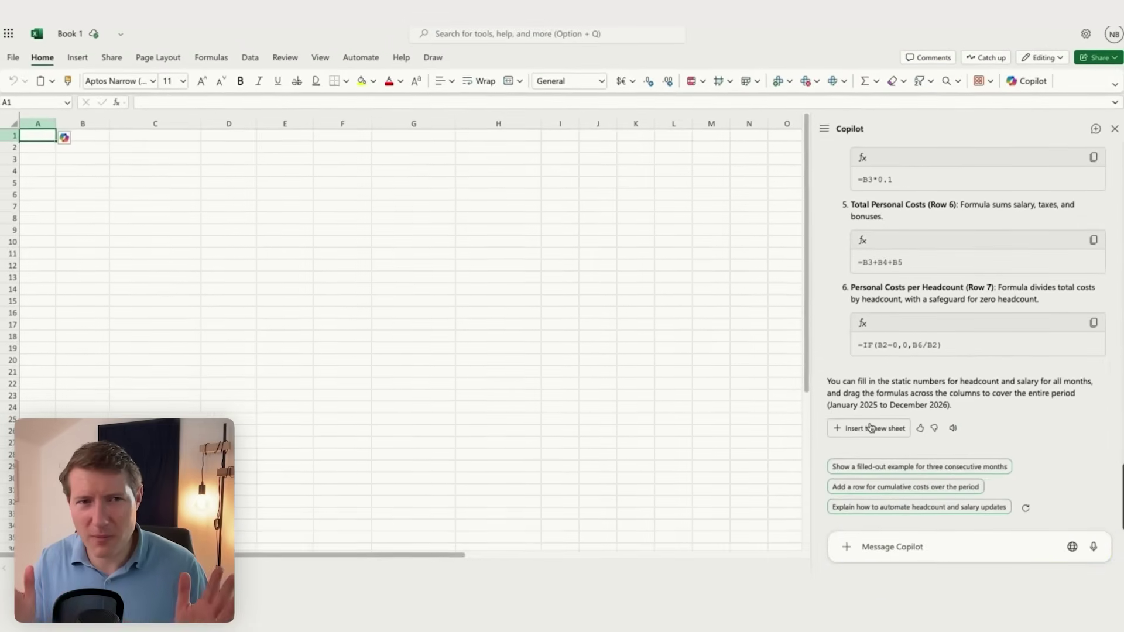
click(871, 428)
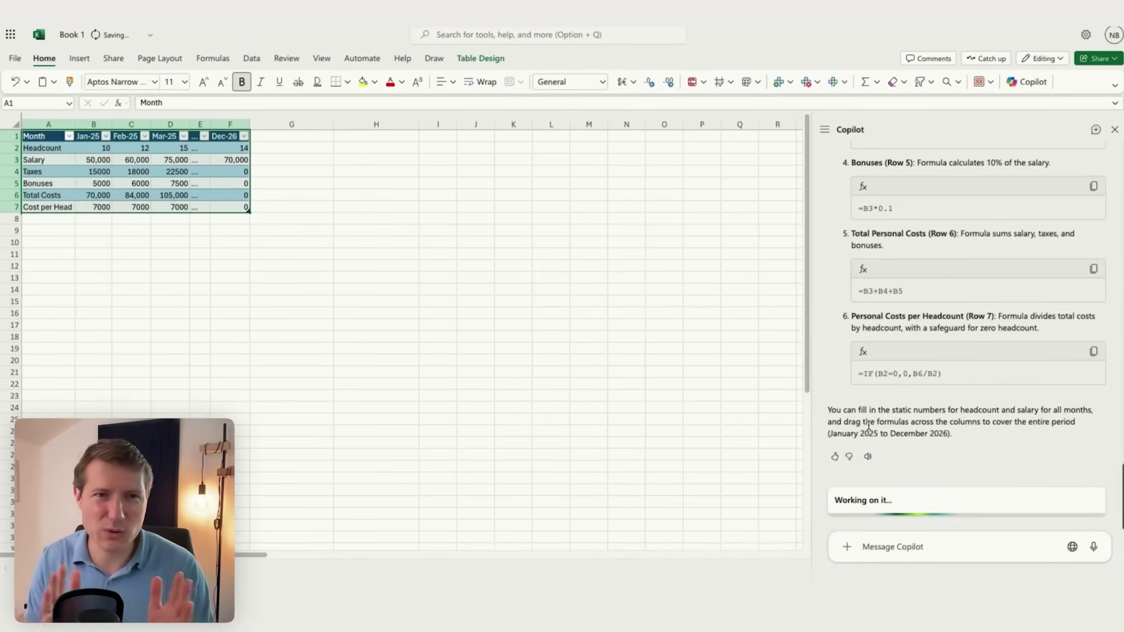
Review the Headcount, Salary, Taxes, Bonuses, Total Costs and Cost per Head entries in B2–B7.
click(96, 152)
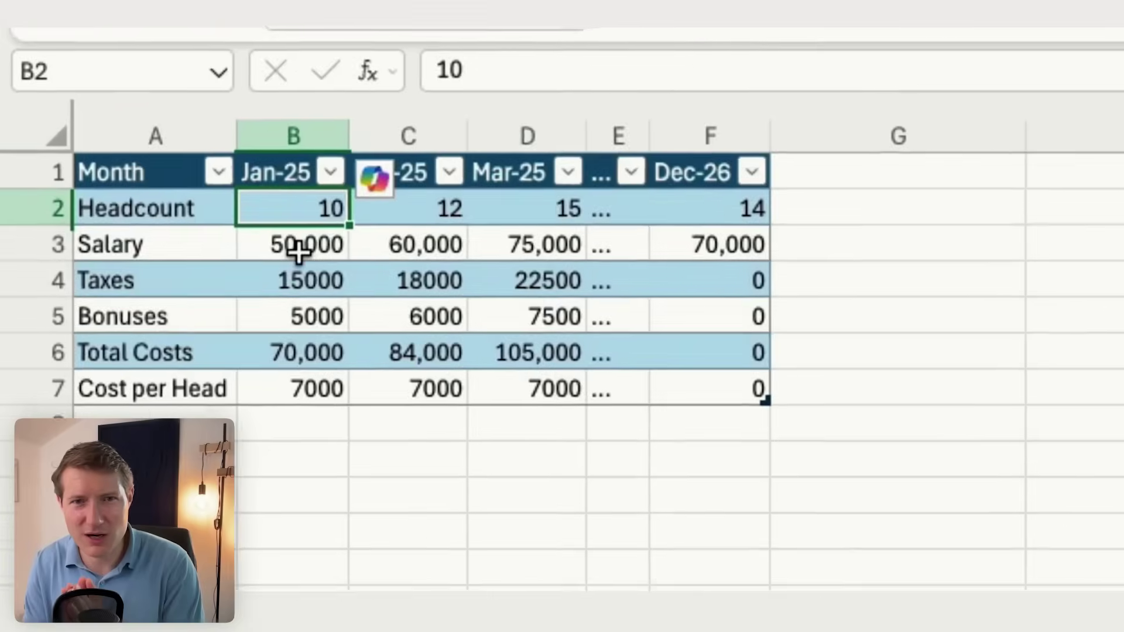
click(94, 161)
click(95, 173)
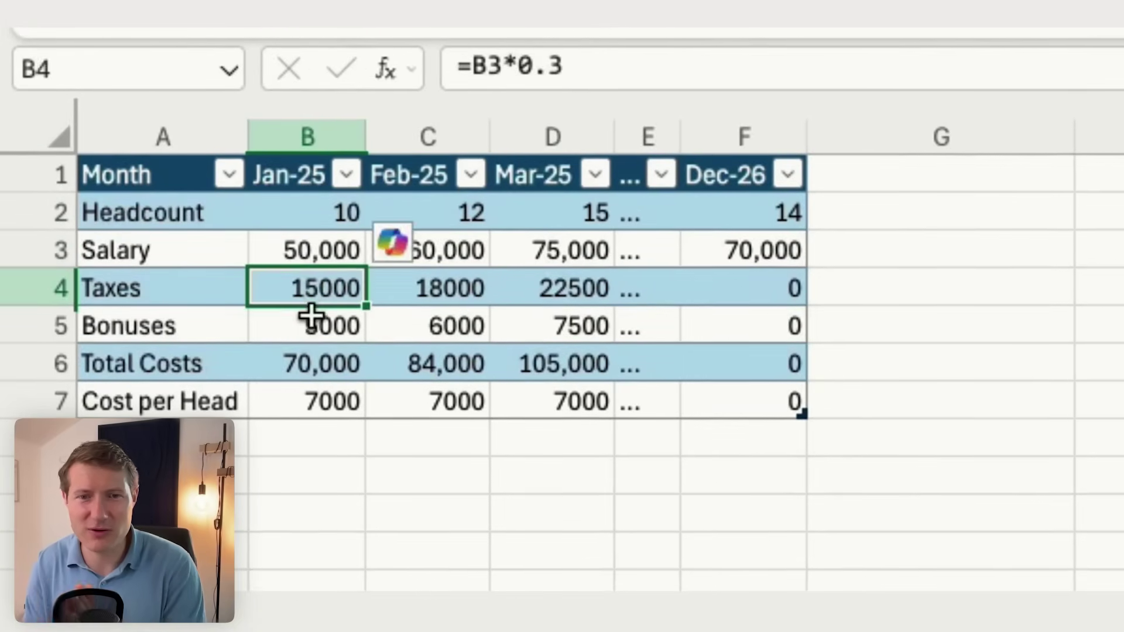
click(307, 330)
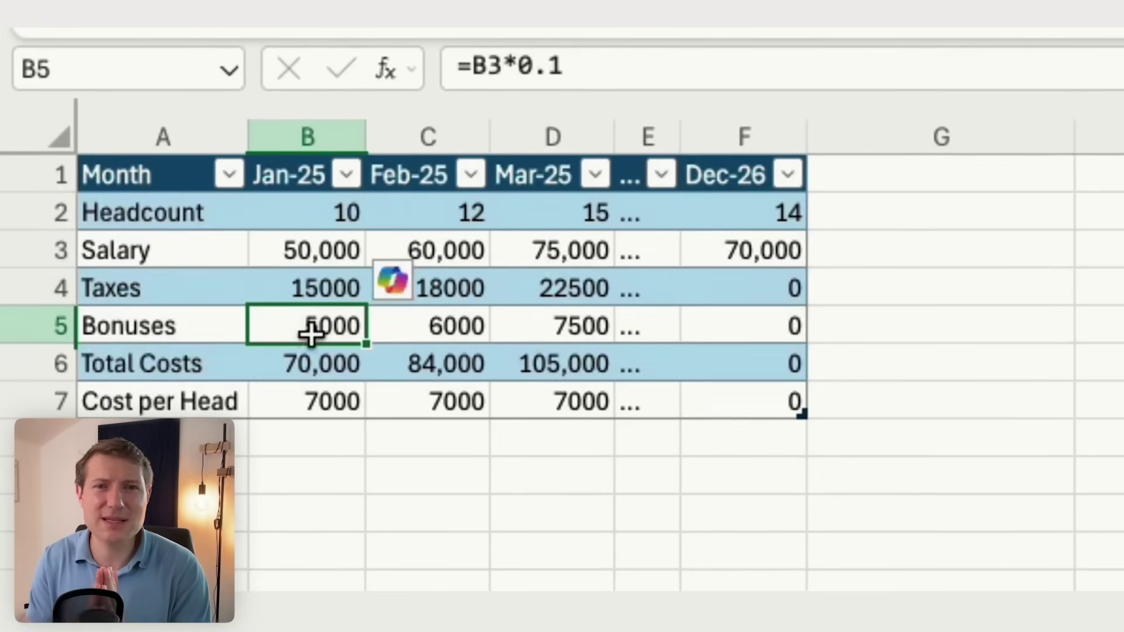
click(311, 350)
click(315, 394)
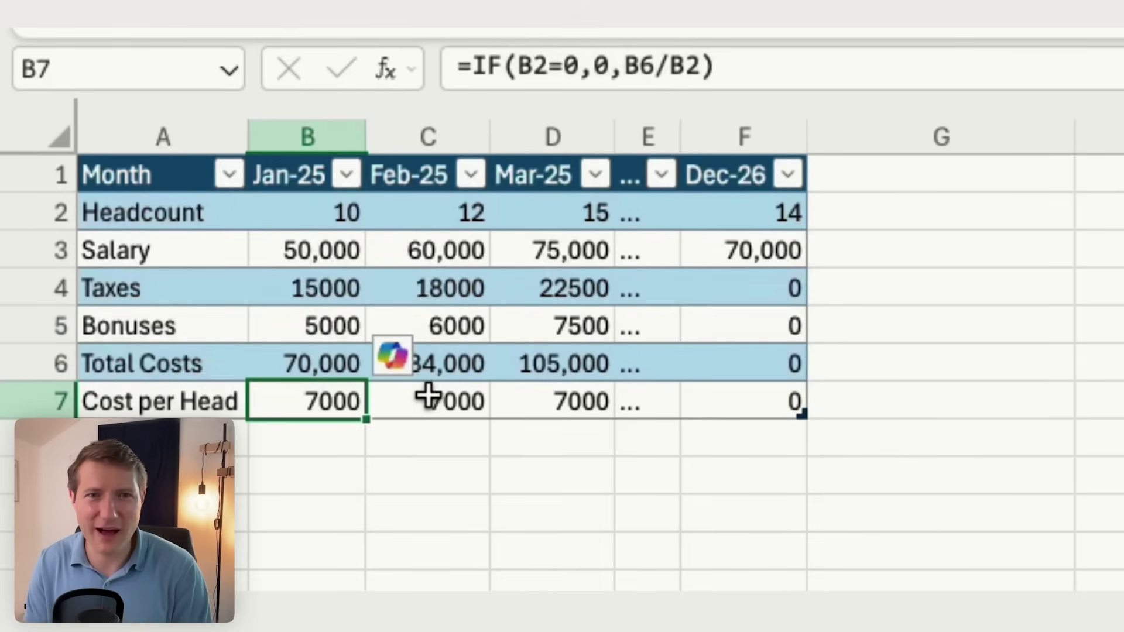